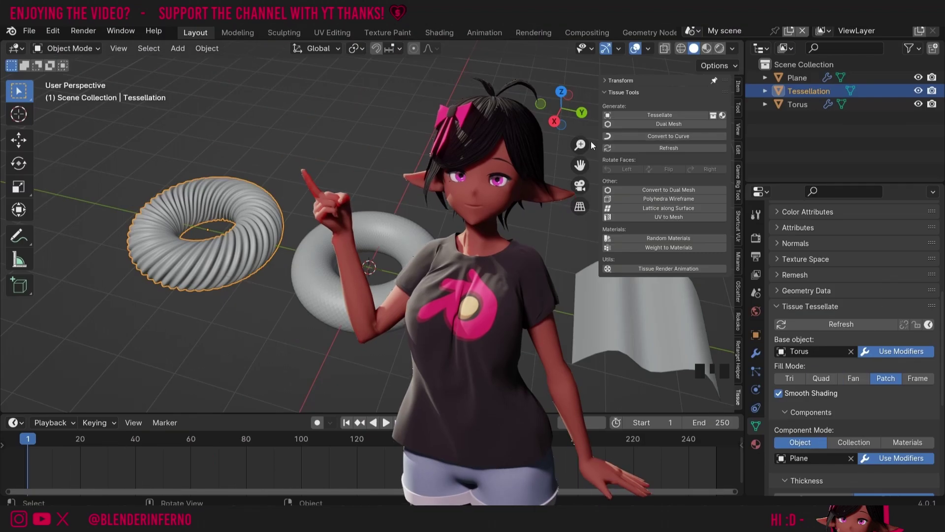
Hide the plain base Torus in the Outliner and select the wavy Plane.
left_click_drag(580, 144, 580, 197)
left_click(391, 258)
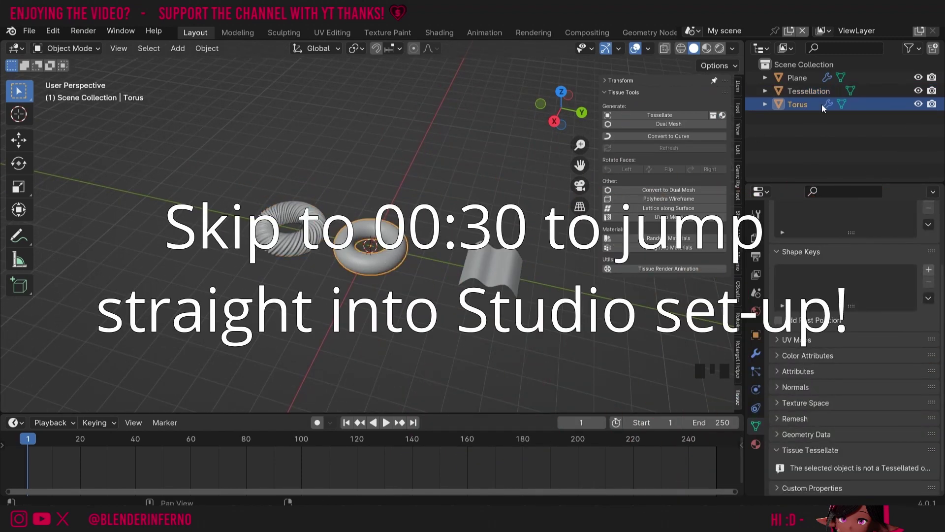
left_click(918, 104)
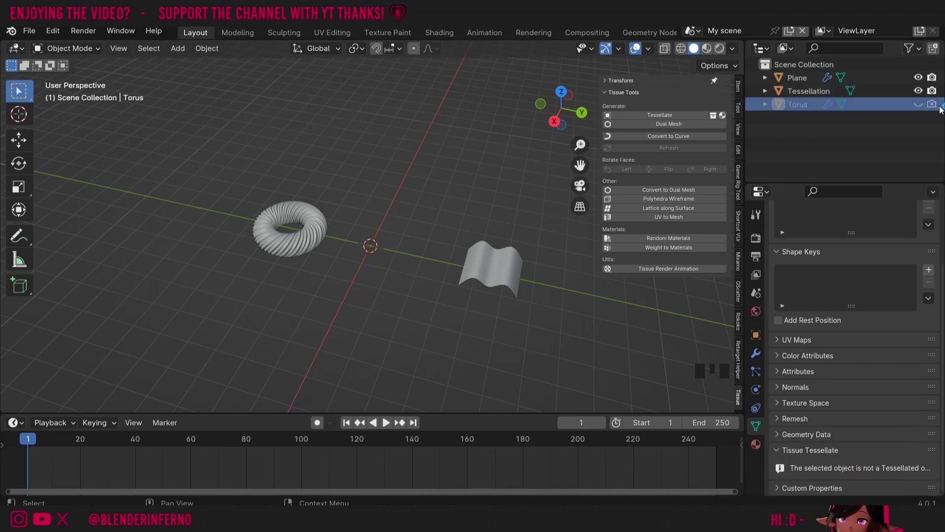
left_click(911, 49)
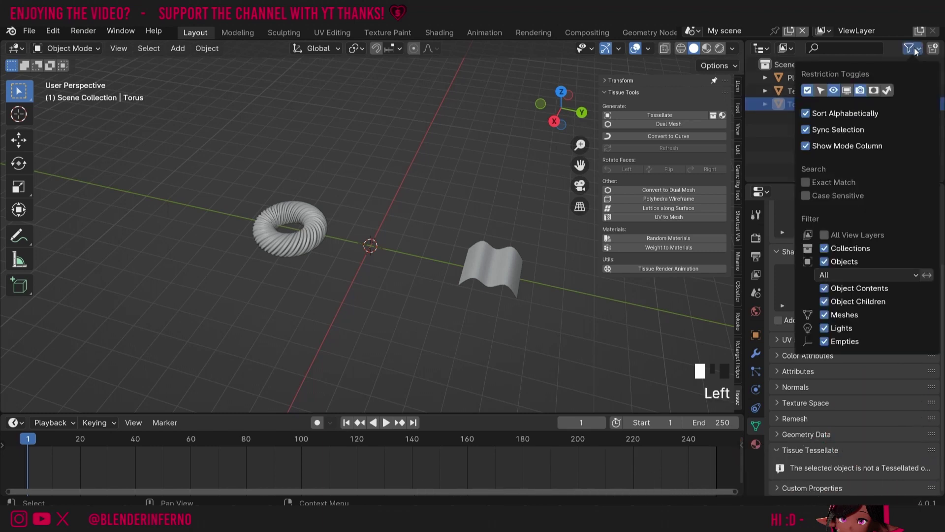
left_click(916, 49)
left_click(496, 267)
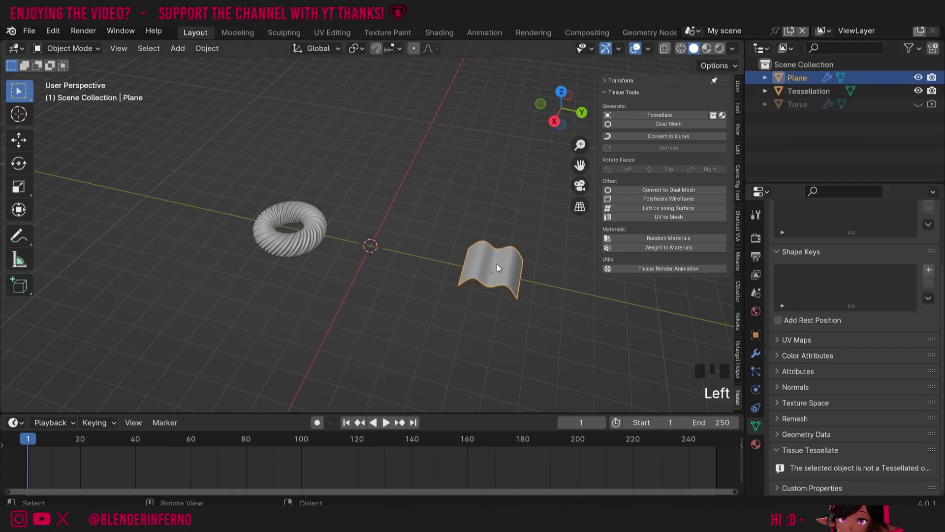
Hide the wavy plane and add a new flat plane at the scene centre.
left_click(918, 78)
key("shift+a")
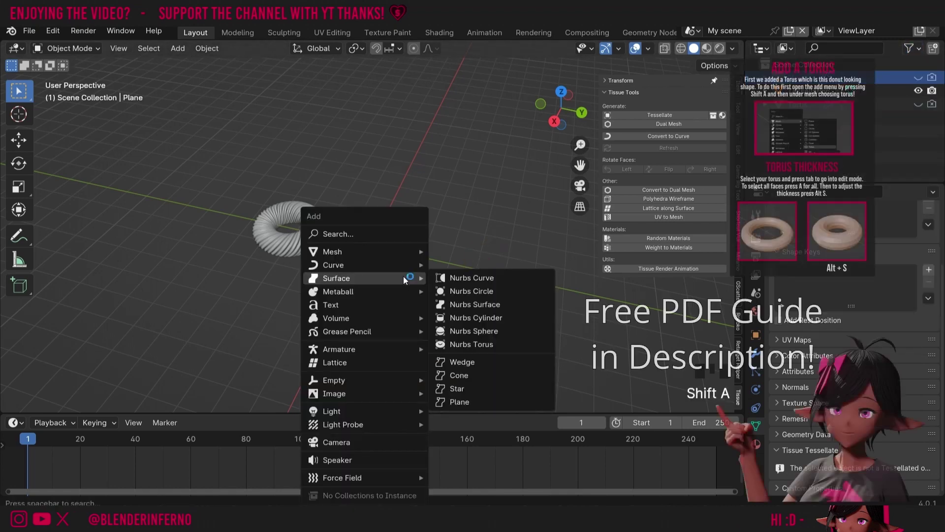
mouse_move(344, 252)
left_click(459, 252)
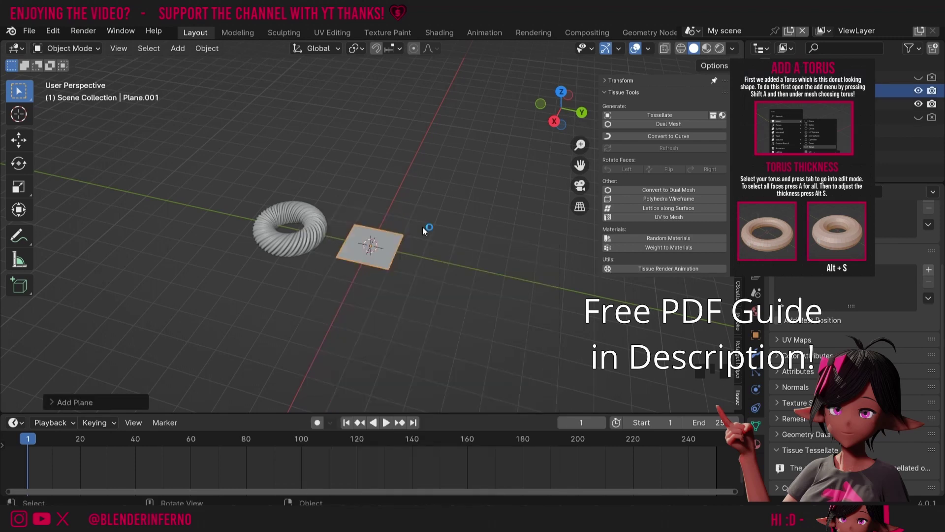
scroll(383, 223, "up", 5)
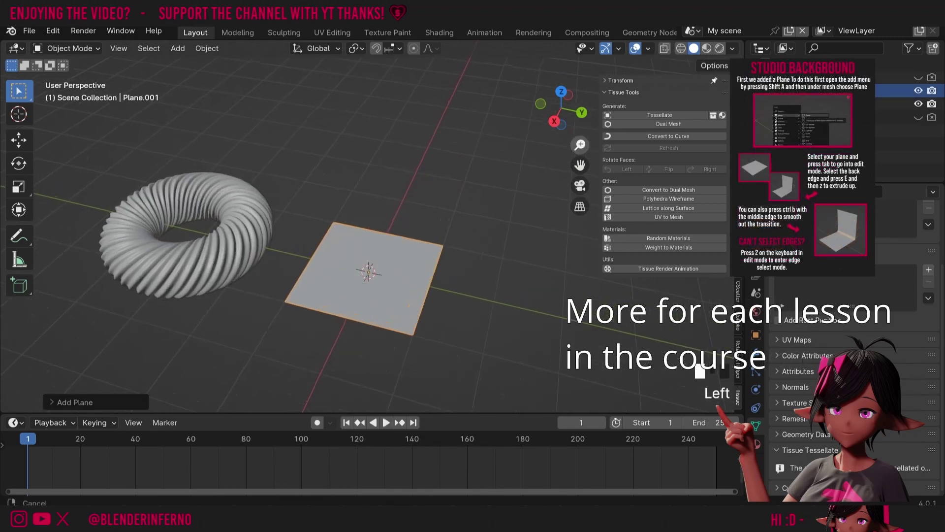
In Edit Mode, extrude the plane's back edge straight up into a wall.
key("Tab")
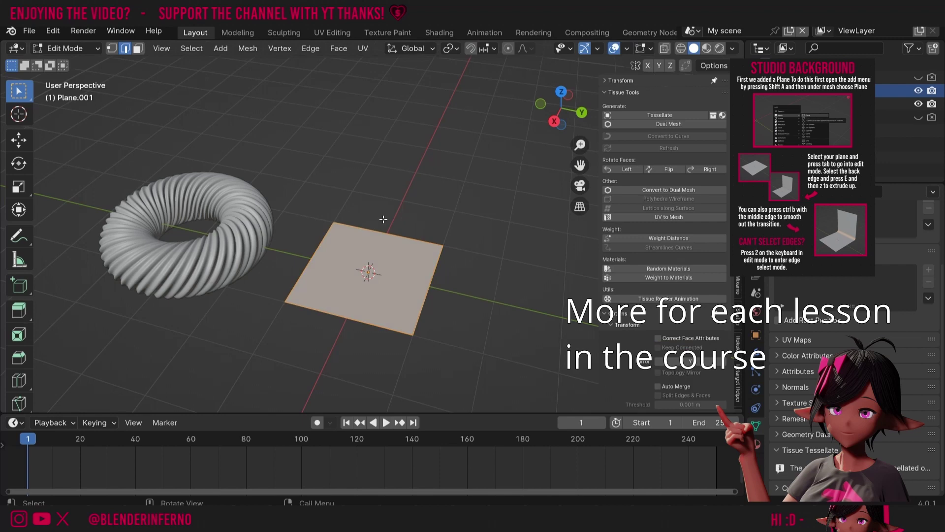
key("n")
left_click(379, 236)
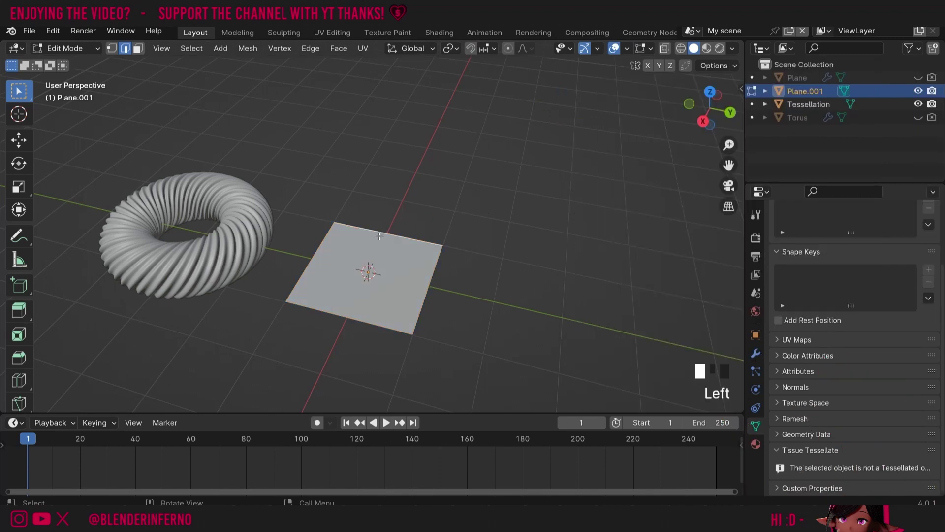
key("e")
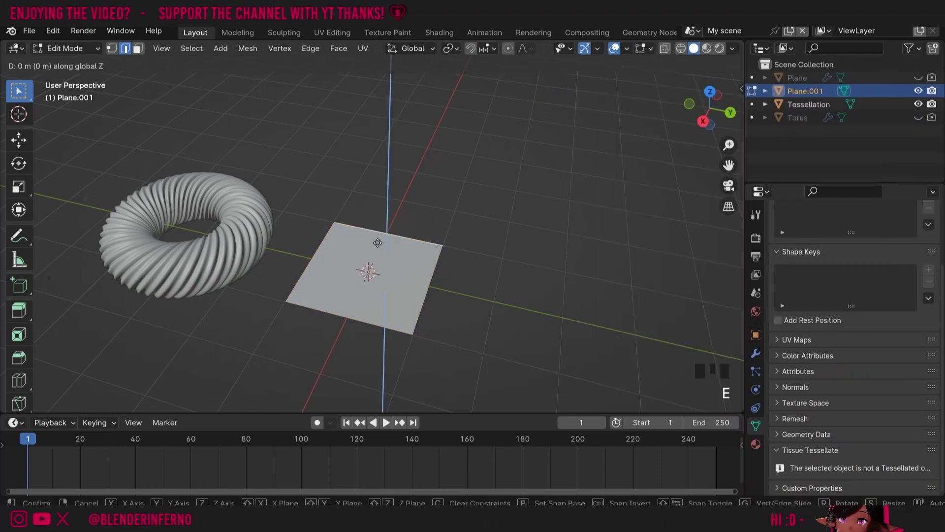
left_click(378, 149)
middle_click_drag(367, 325, 341, 303)
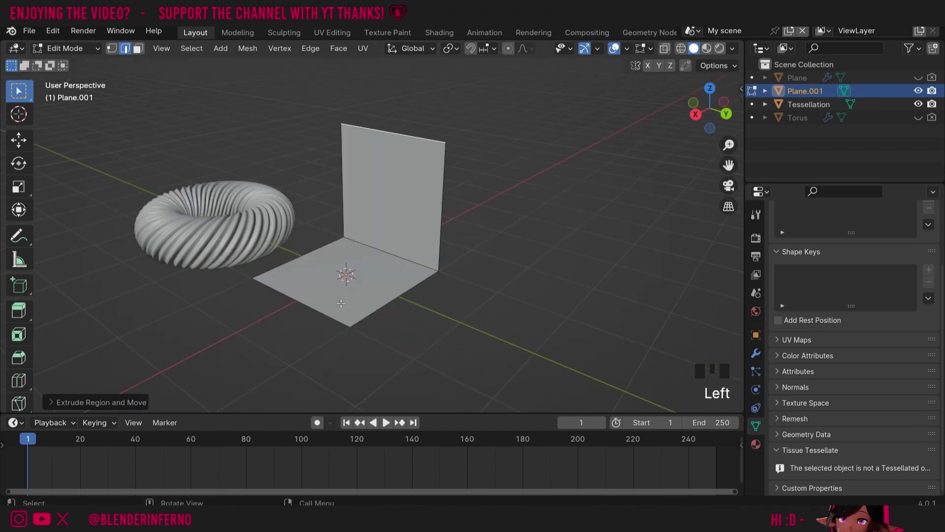
Bevel the wall–floor edge into a rounded corner with 4 segments.
left_click(397, 253)
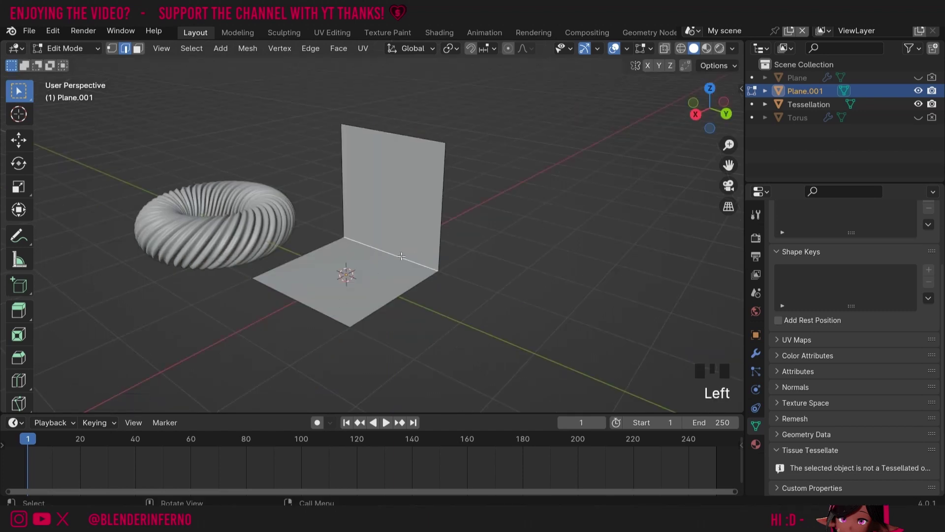
key("ctrl+b")
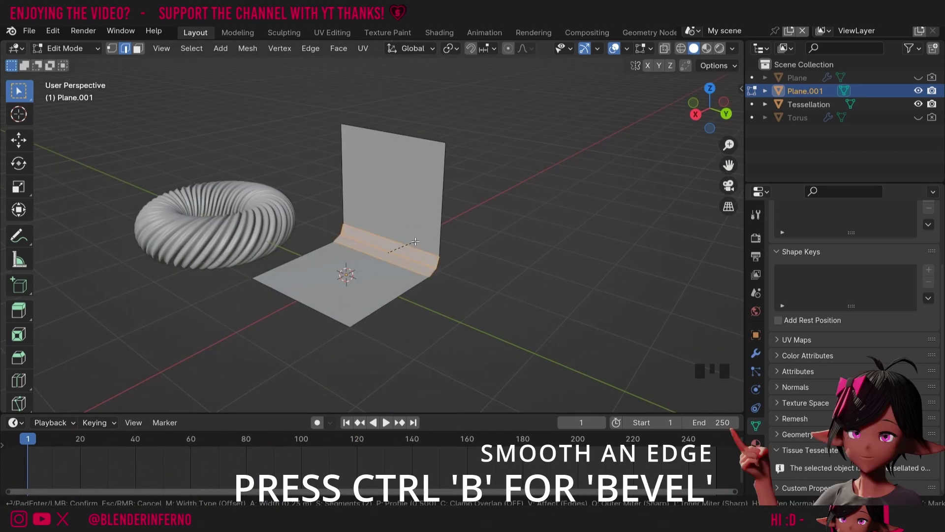
left_click(415, 241)
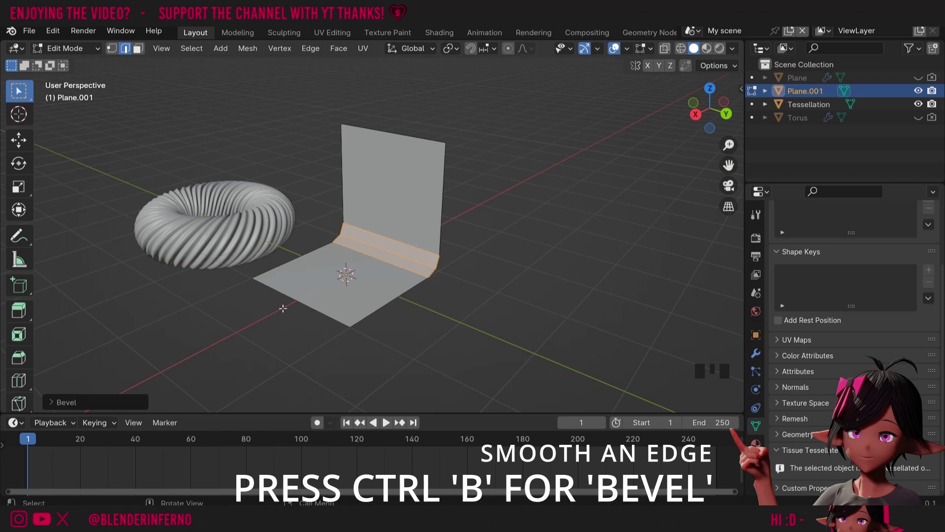
left_click(54, 402)
left_click(217, 216)
left_click(216, 216)
Shade the backdrop Auto Smooth, scale it about 8x, and lower it roughly 2.8 m.
key("Tab")
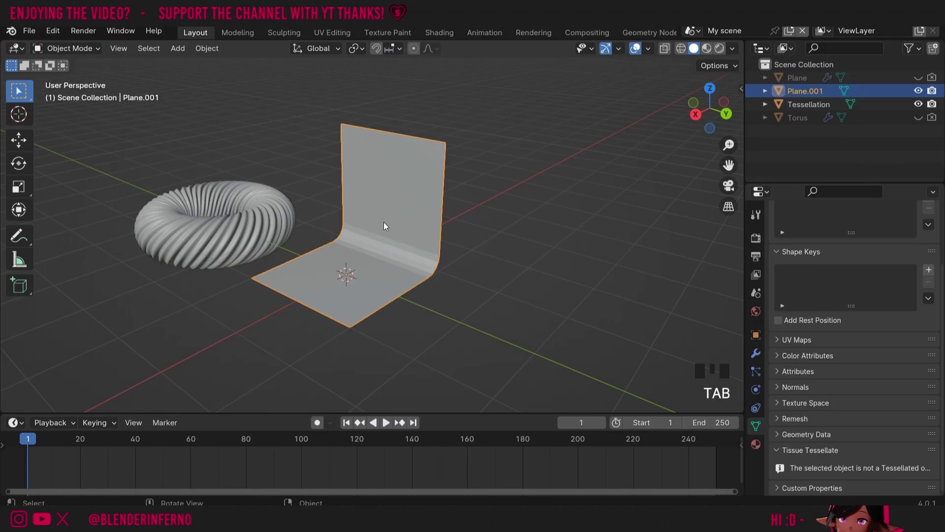
right_click(467, 238)
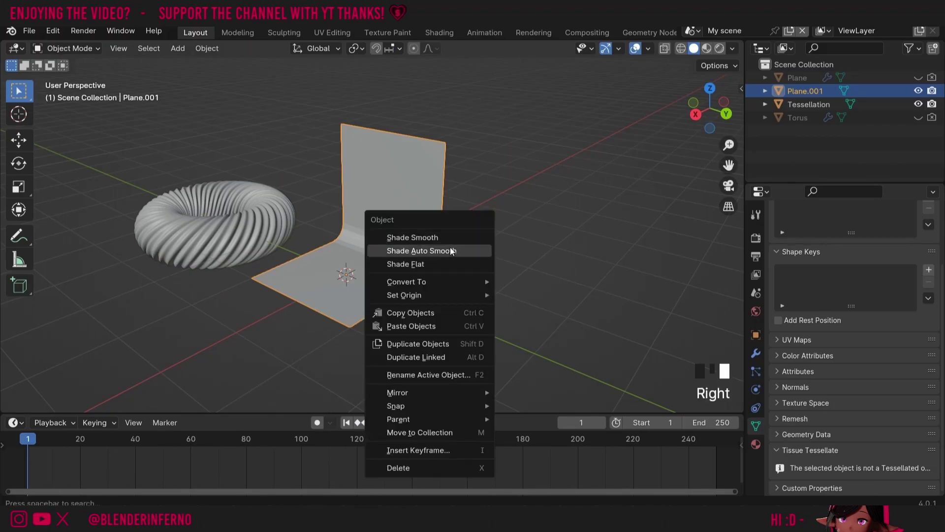
left_click(451, 249)
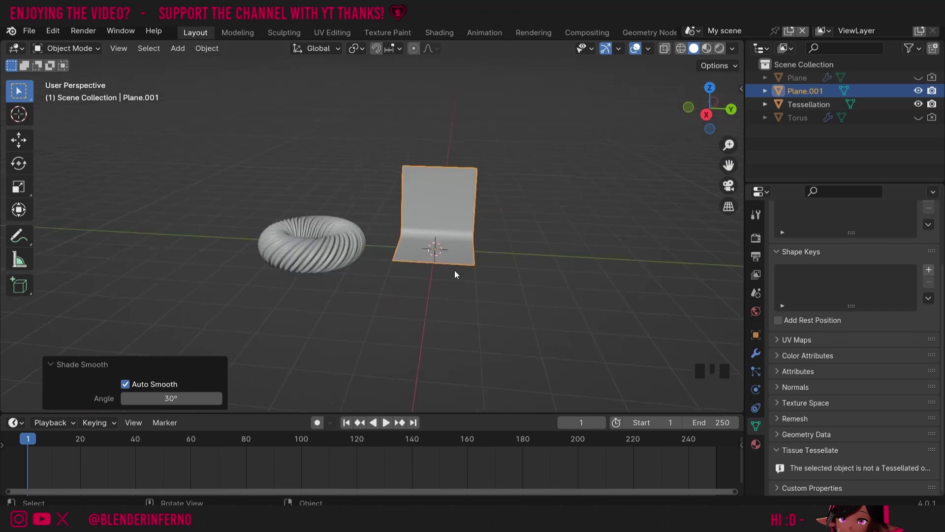
key("s")
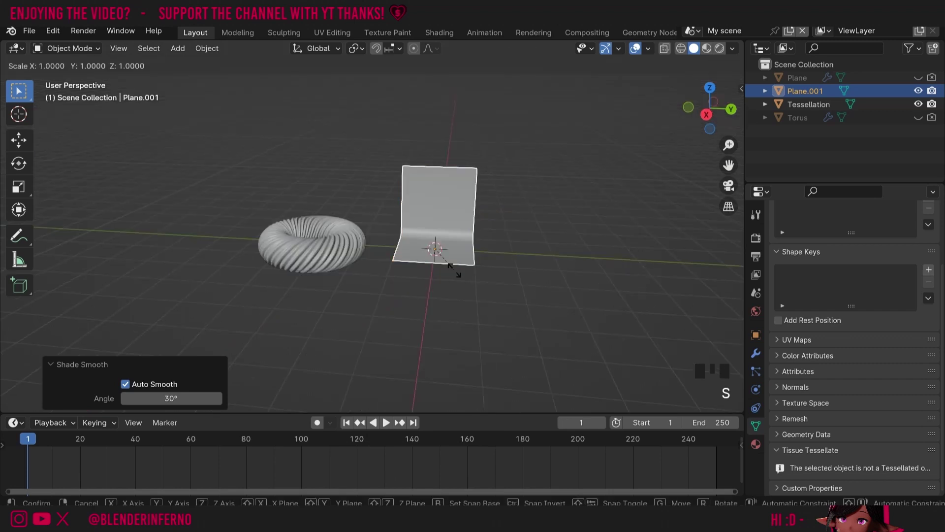
left_click(661, 309)
key("g")
key("z")
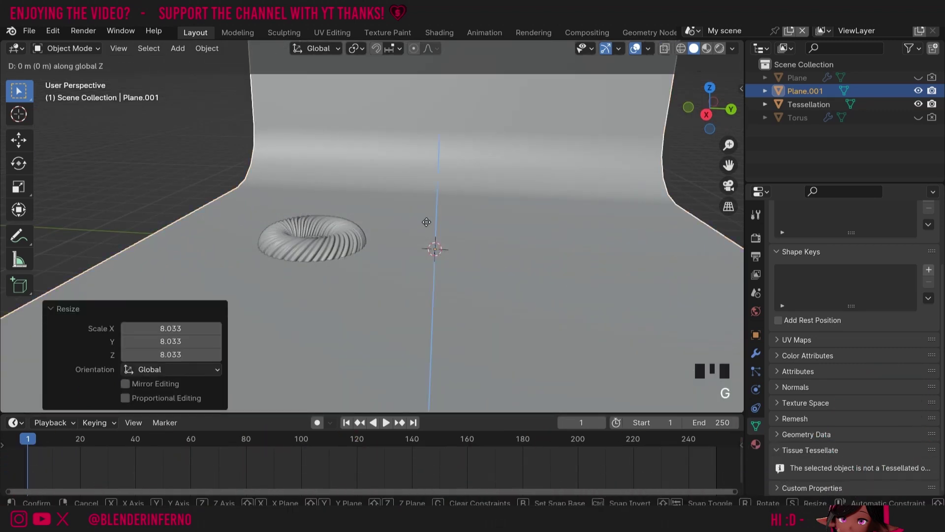
left_click(424, 321)
scroll(531, 242, "down", 3)
Move the Tessellation torus 1.9655 m along Y.
left_click(411, 241)
key("g")
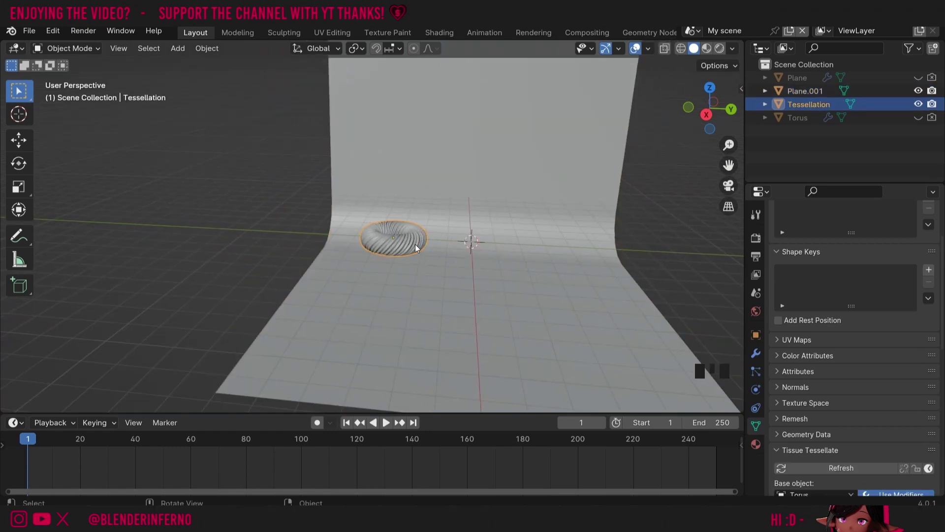
key("g")
key("y")
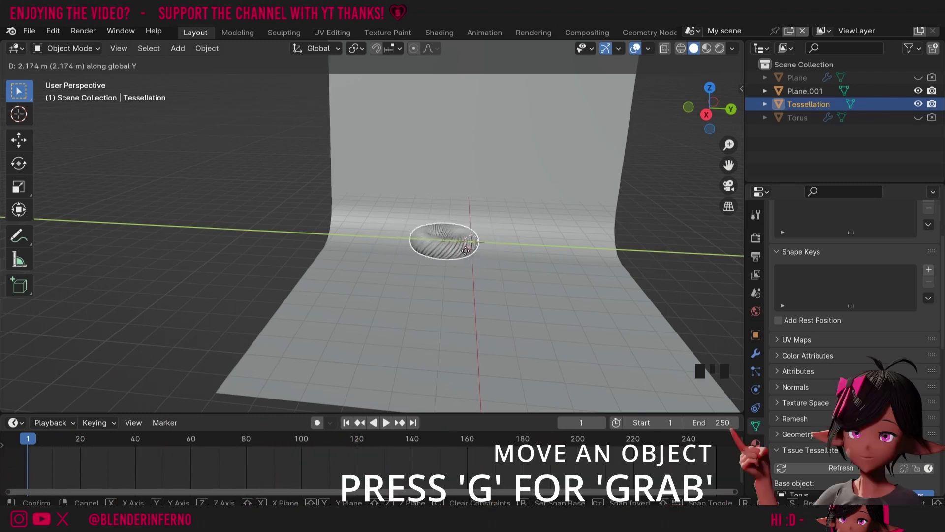
left_click(461, 251)
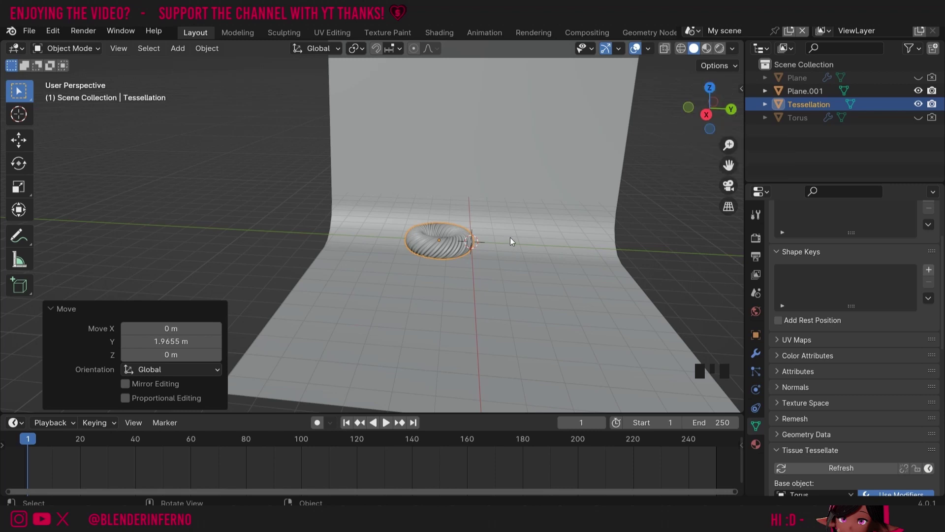
Duplicate the Tessellation torus in place and rotate the copy 90° about Y.
key("shift+d")
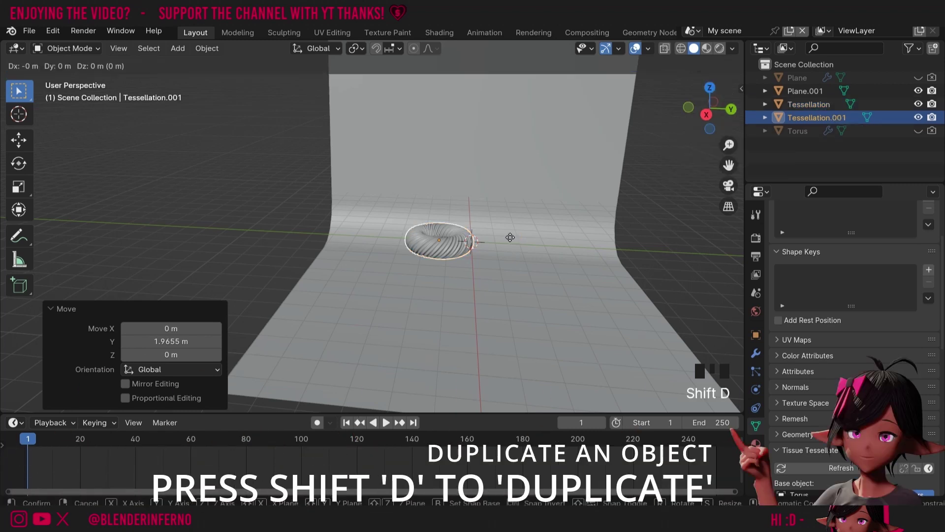
right_click(519, 265)
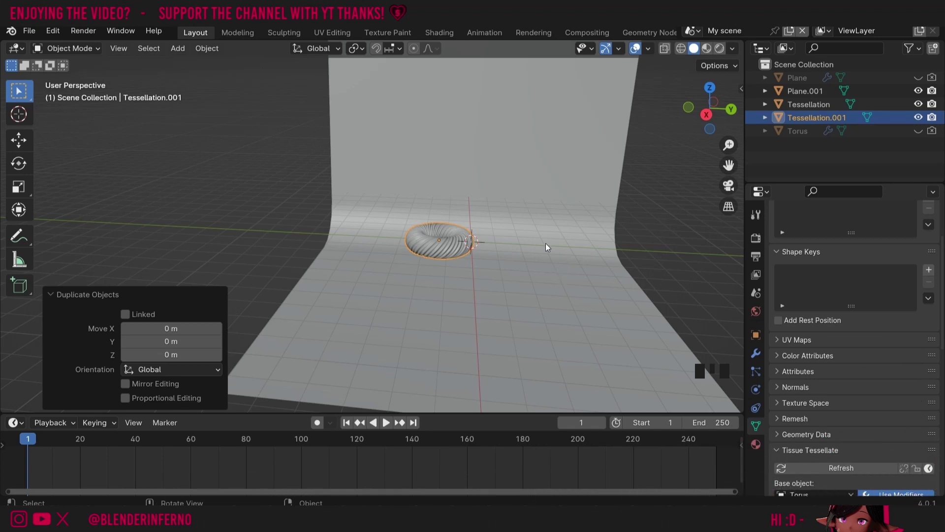
key("r")
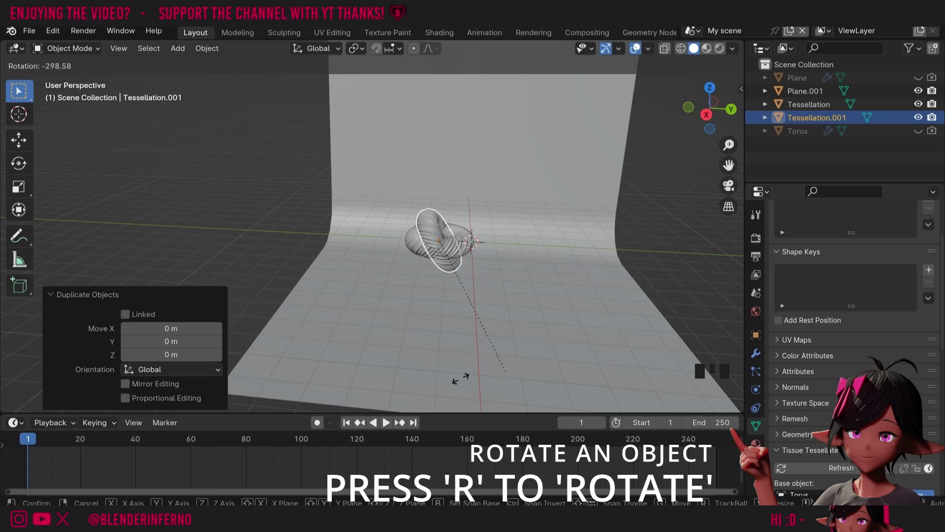
right_click(506, 276)
key("r")
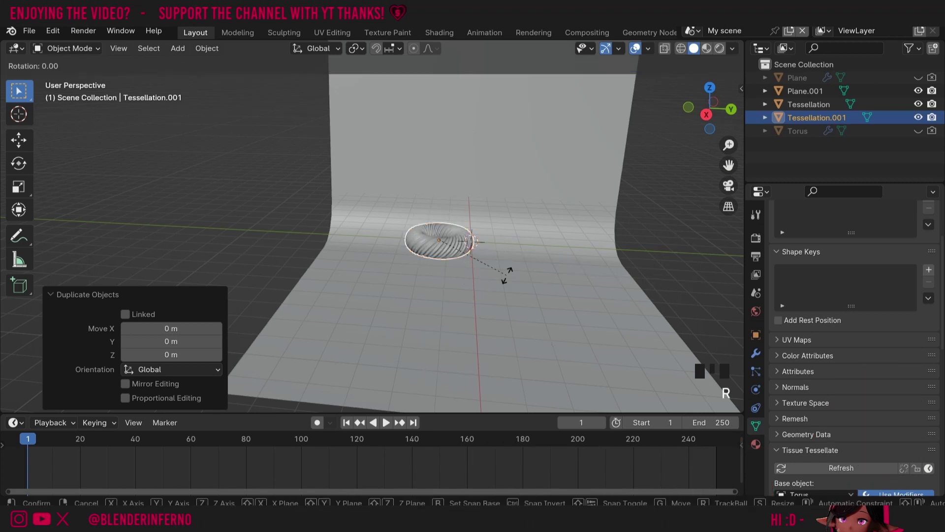
key("y")
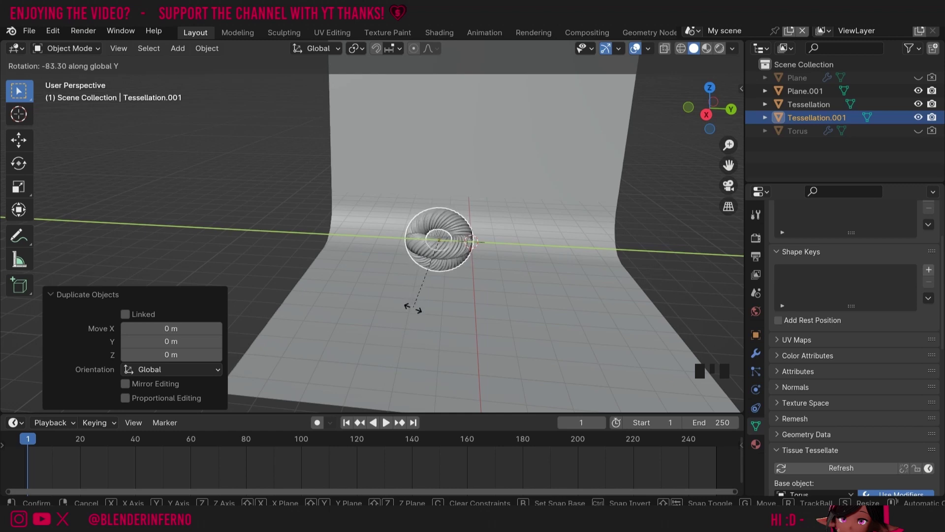
type("90")
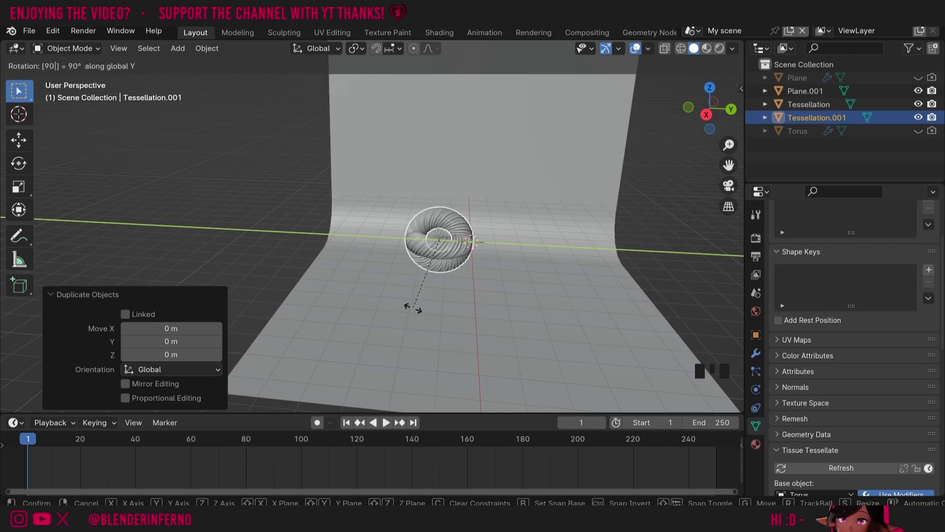
key("Return")
Slide the upright duplicate along Y so it interlocks with the first torus.
middle_click_drag(542, 236, 554, 212)
key("g")
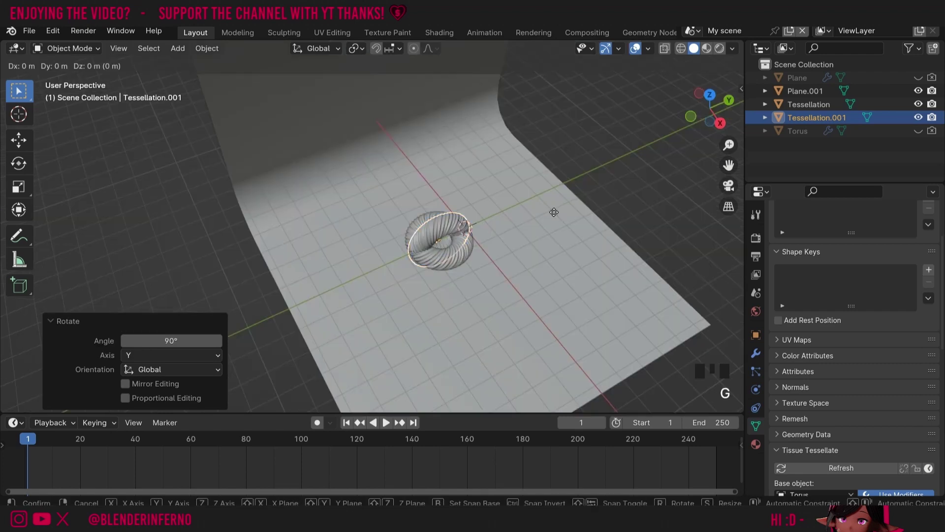
key("y")
left_click(571, 205)
Select the curved backdrop Plane.001 and lower it 2.6467 m along Z.
middle_click_drag(503, 253, 456, 246)
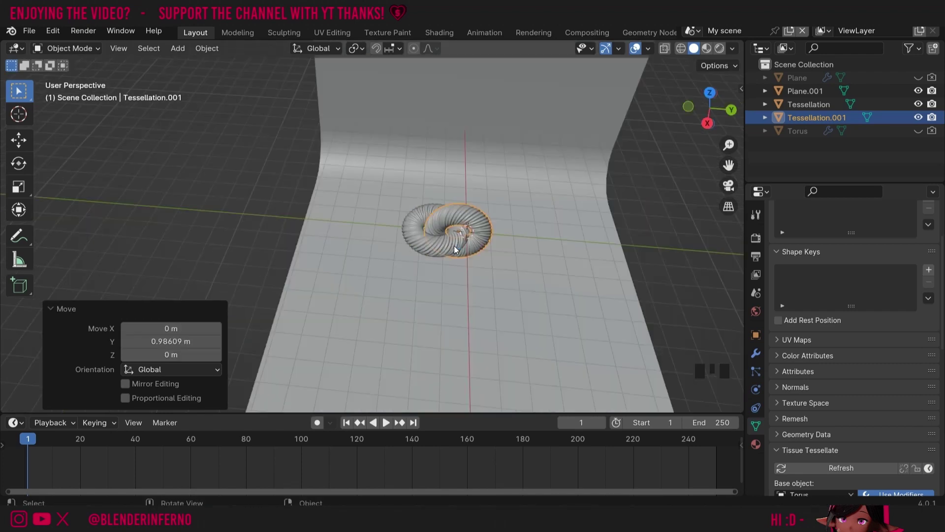
left_click(445, 247, "shift")
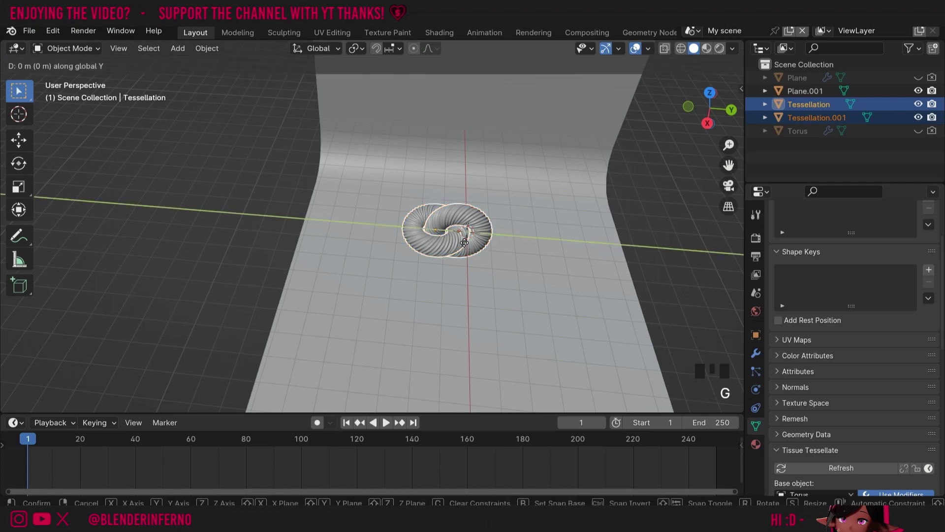
left_click(542, 261)
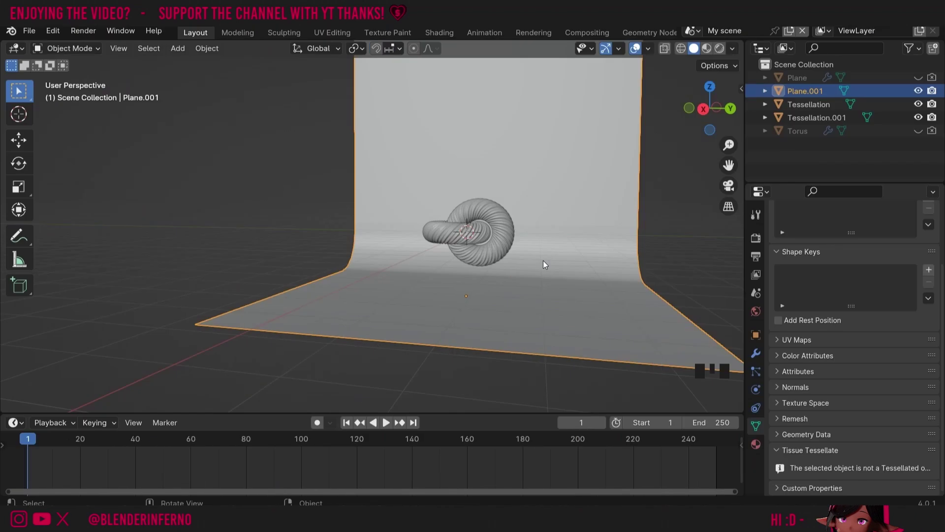
key("g")
key("z")
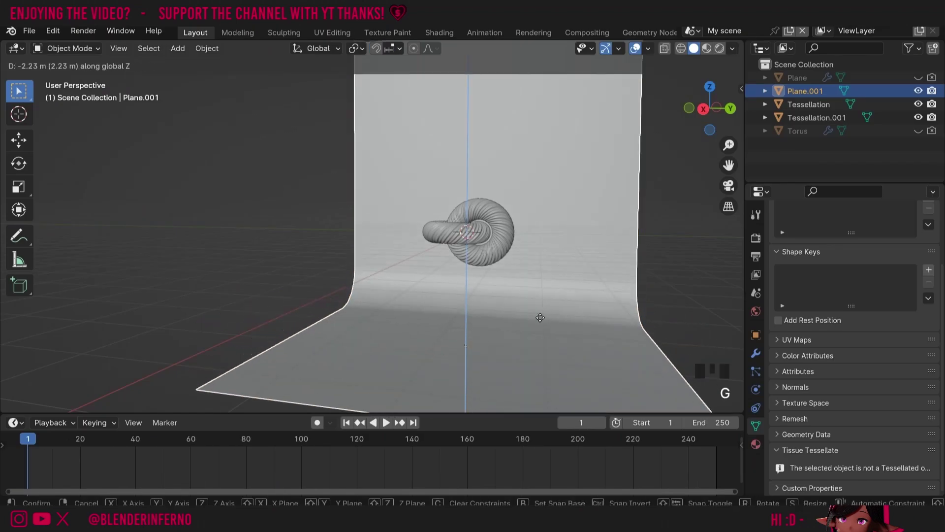
left_click(540, 322)
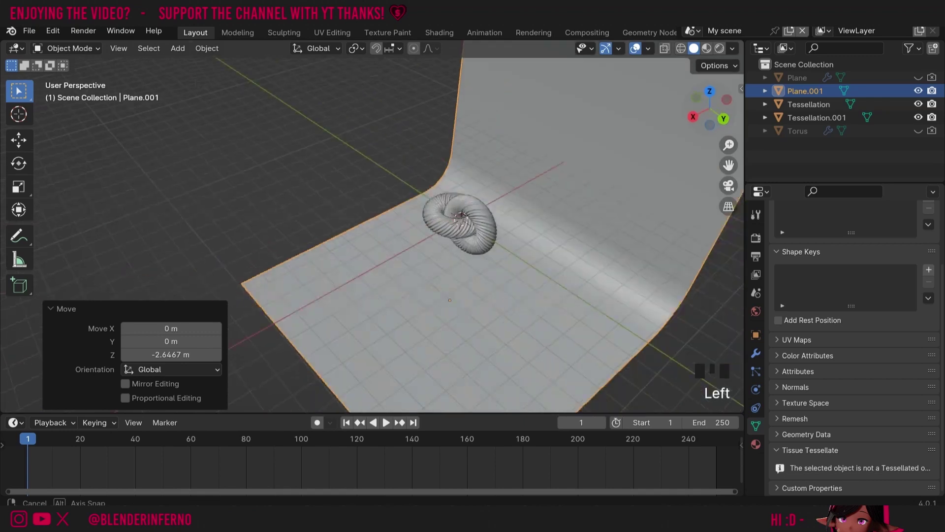
middle_click_drag(472, 276, 401, 278)
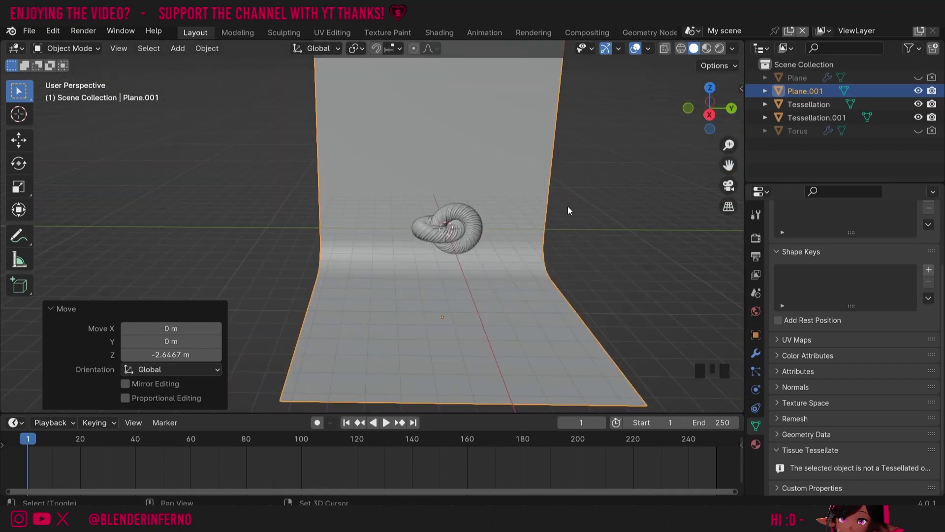
Add a camera and move it 13.038 m out along the X axis.
key("shift+a")
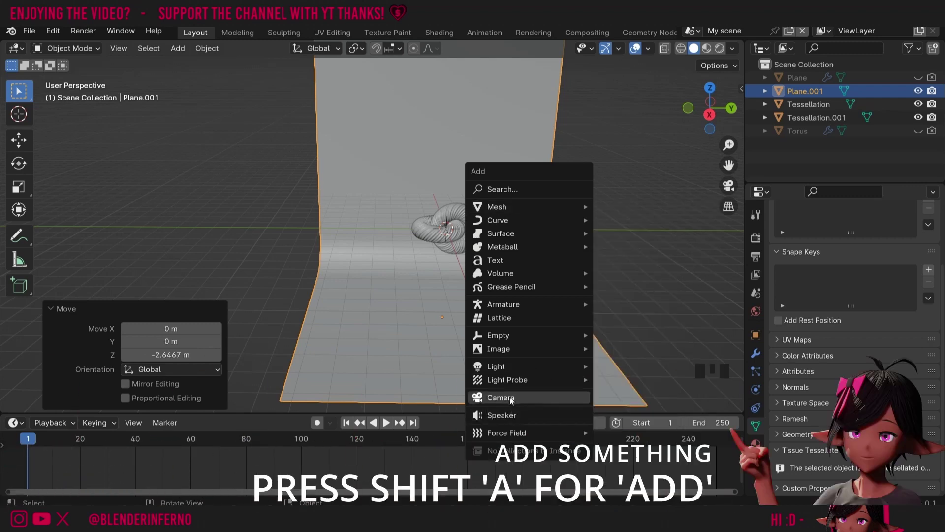
left_click(510, 396)
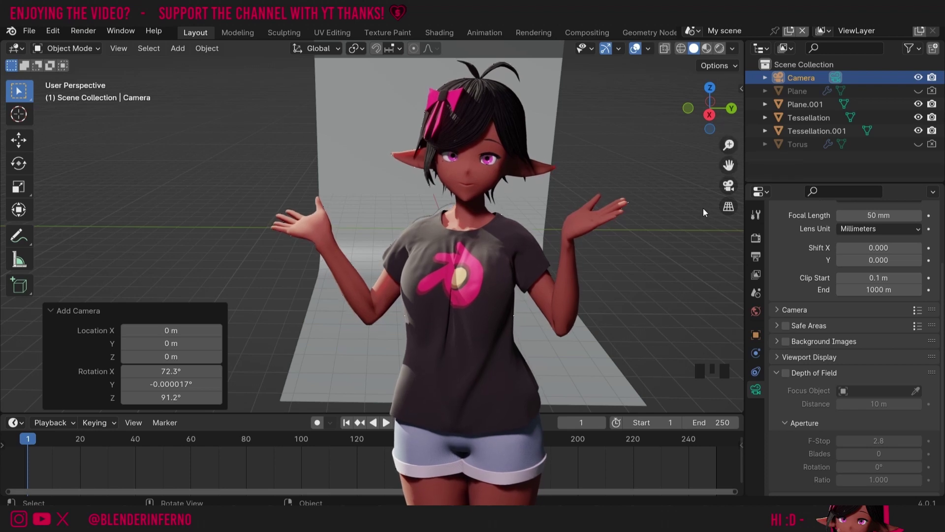
left_click(802, 77)
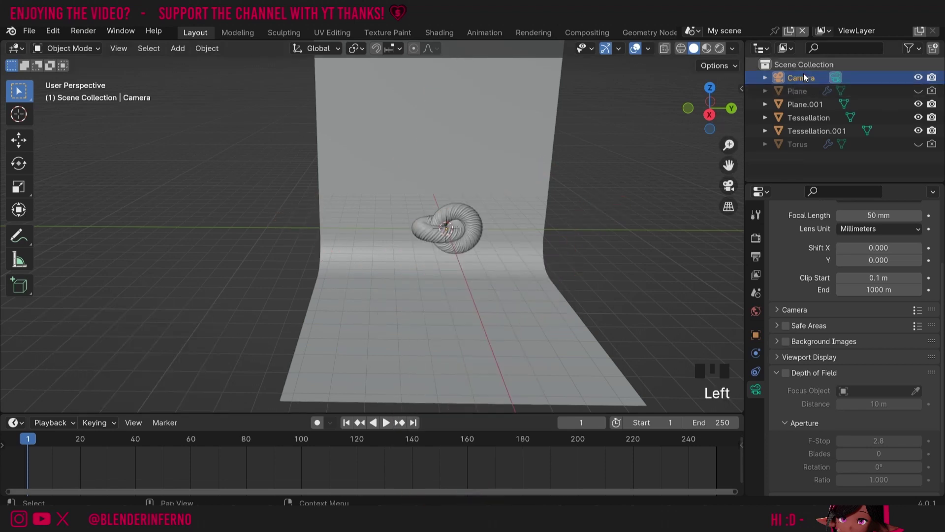
left_click_drag(707, 108, 615, 139)
key("g")
key("x")
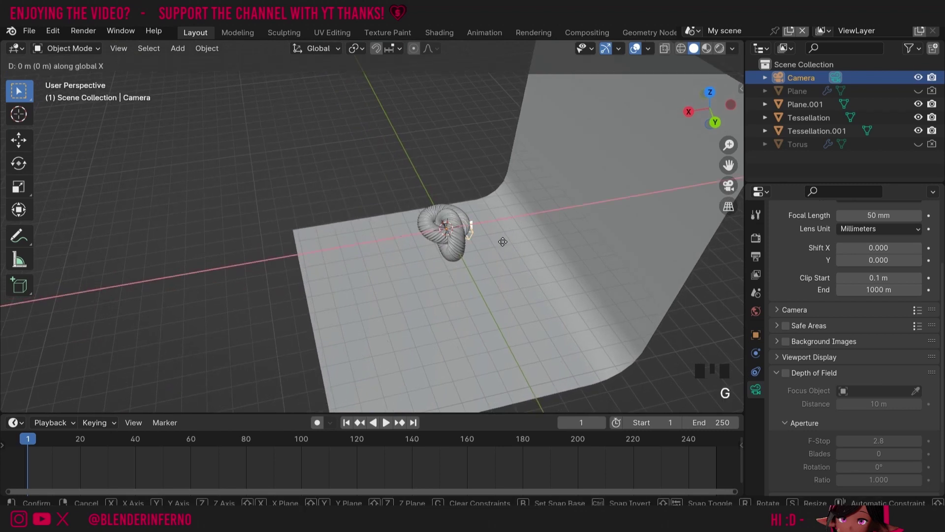
left_click(274, 271)
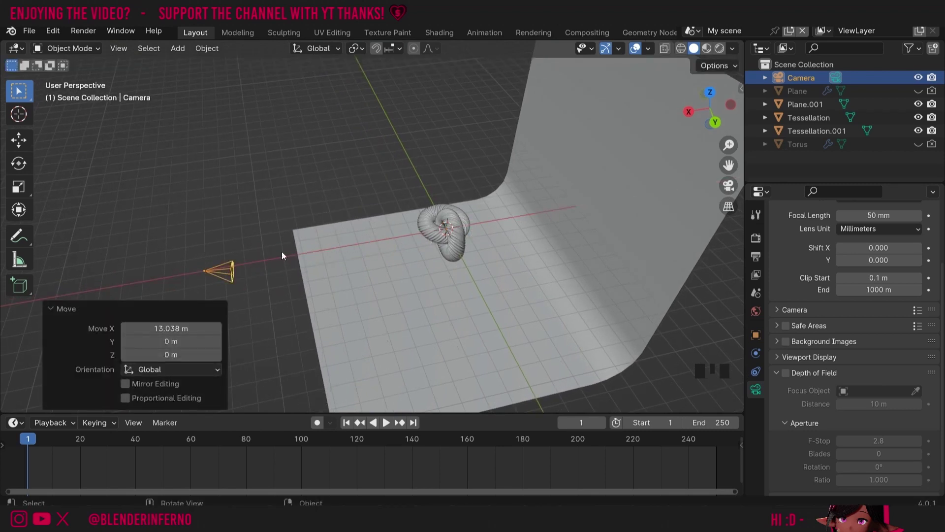
left_click_drag(705, 111, 751, 92)
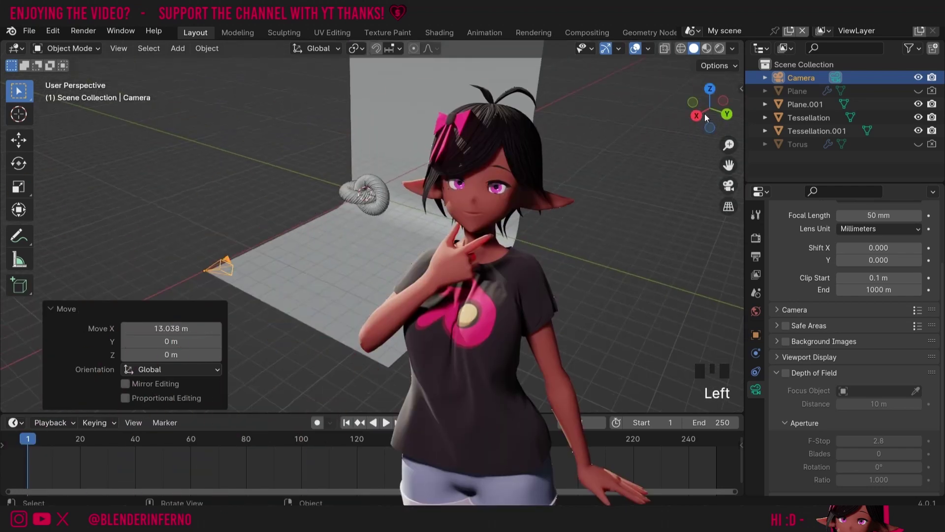
Look through the camera and enable View Lock > Camera to View in the sidebar.
left_click(728, 186)
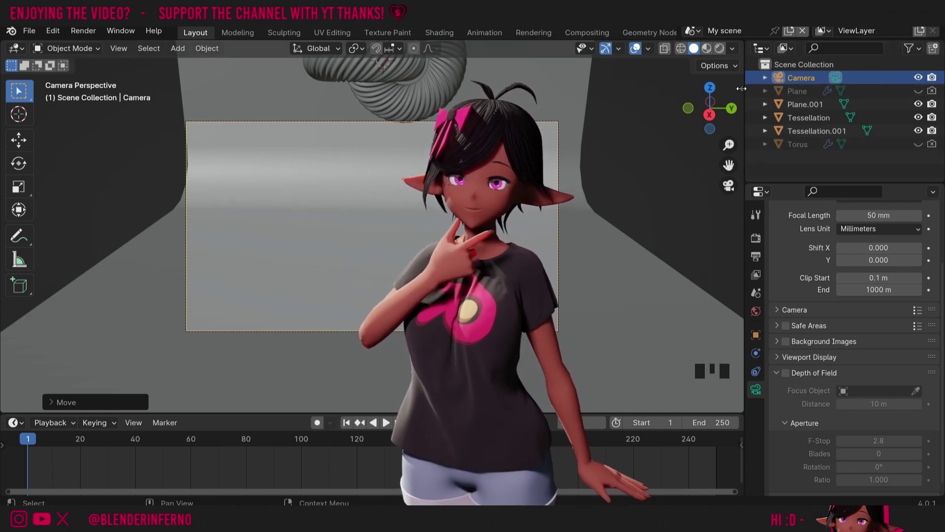
key("n")
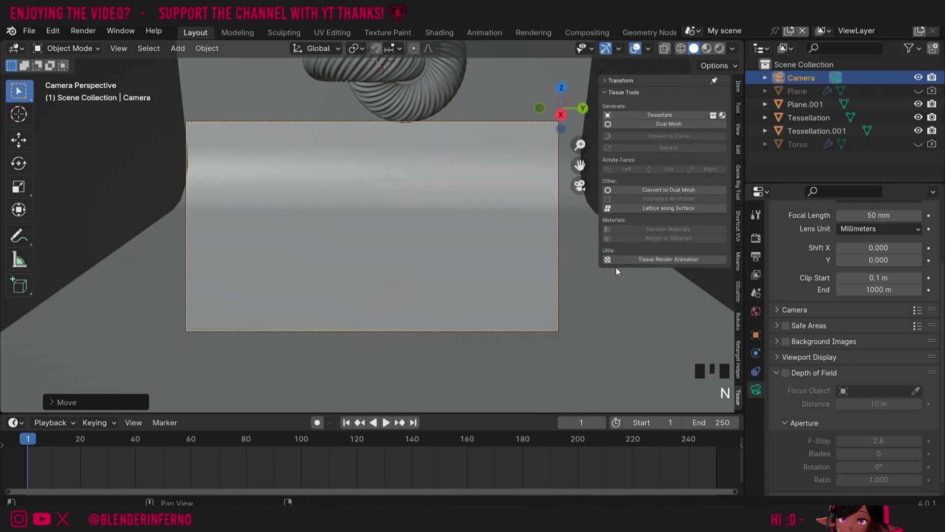
double_click(740, 129)
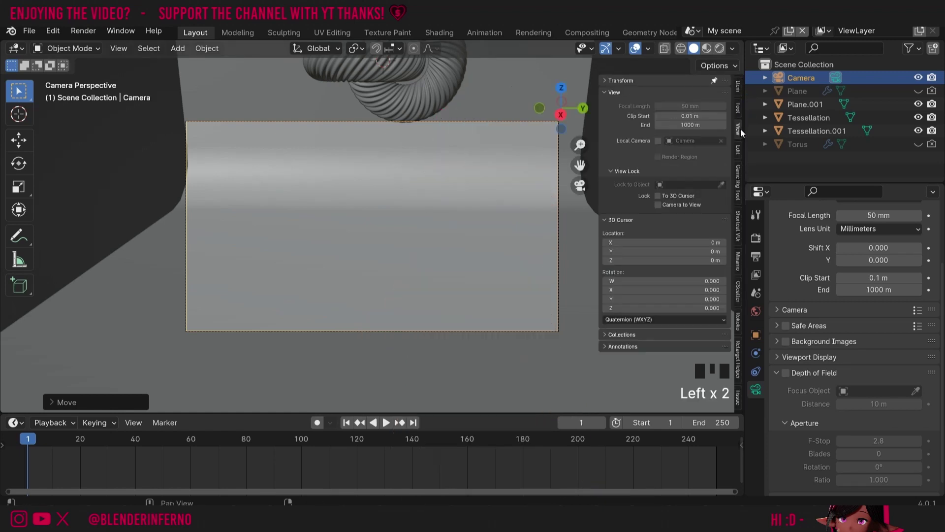
left_click(622, 171)
left_click(616, 170)
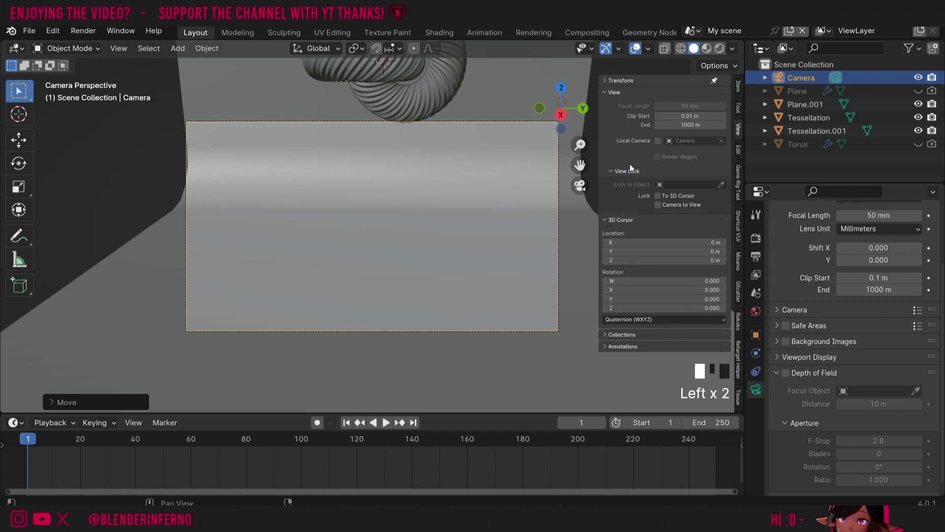
left_click(659, 205)
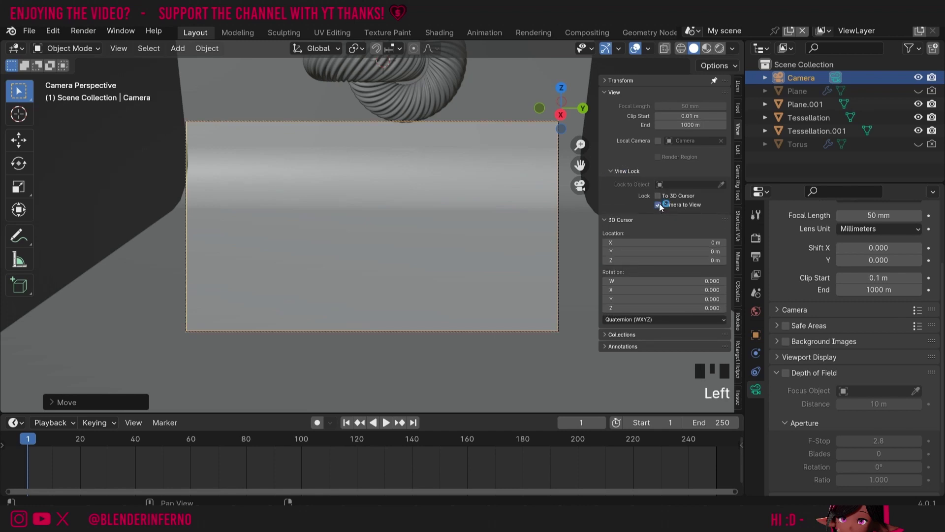
Pan the locked camera view until the interlocked tori sit centred in the frame.
left_click_drag(580, 165, 566, 320)
left_click(562, 118)
left_click_drag(580, 165, 586, 95)
left_click_drag(580, 165, 582, 143)
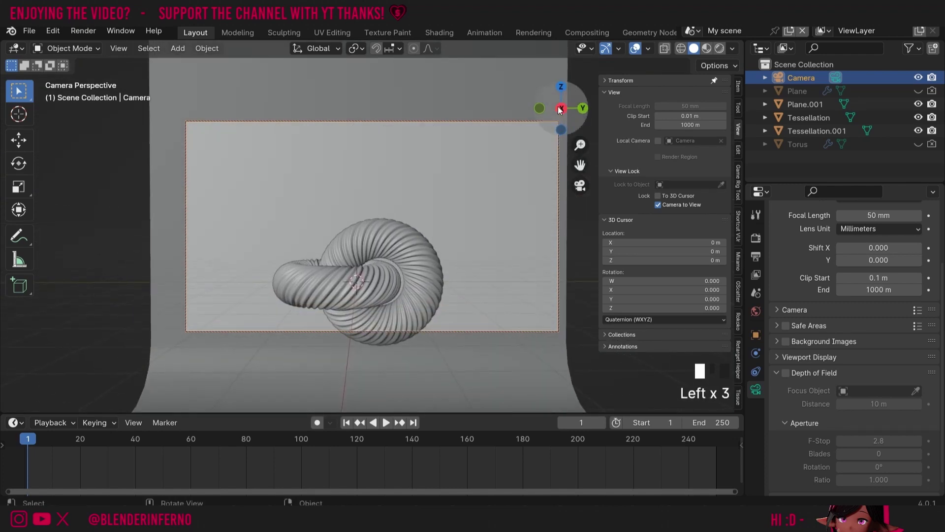
left_click(580, 165)
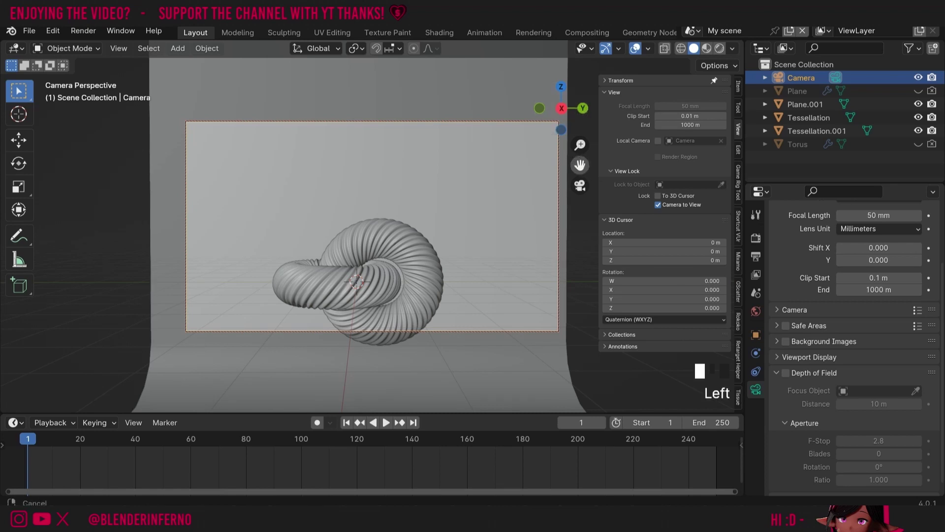
left_click_drag(580, 164, 559, 112)
Level the camera with a slight rotation about the Y axis.
key("ctrl+z")
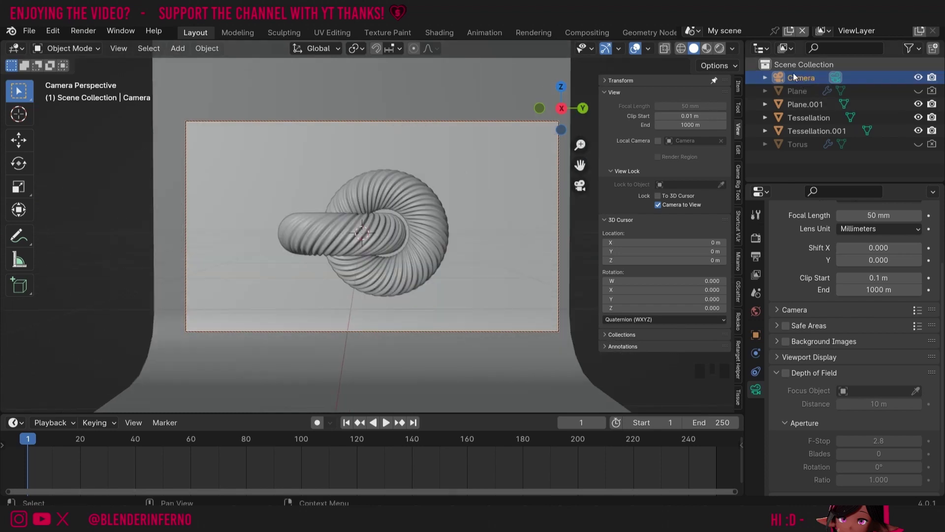
key("r")
key("y")
right_click(468, 256)
key("r")
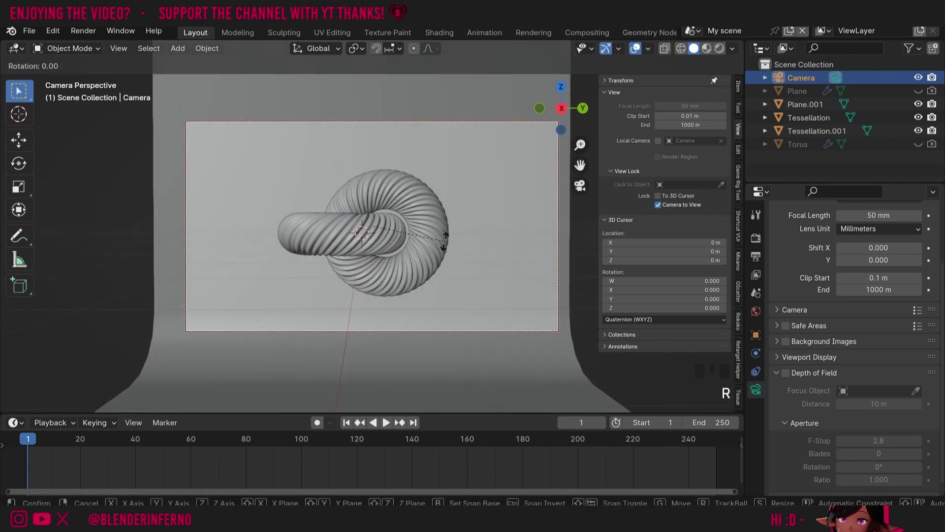
key("y")
key("Escape")
key("r")
key("x")
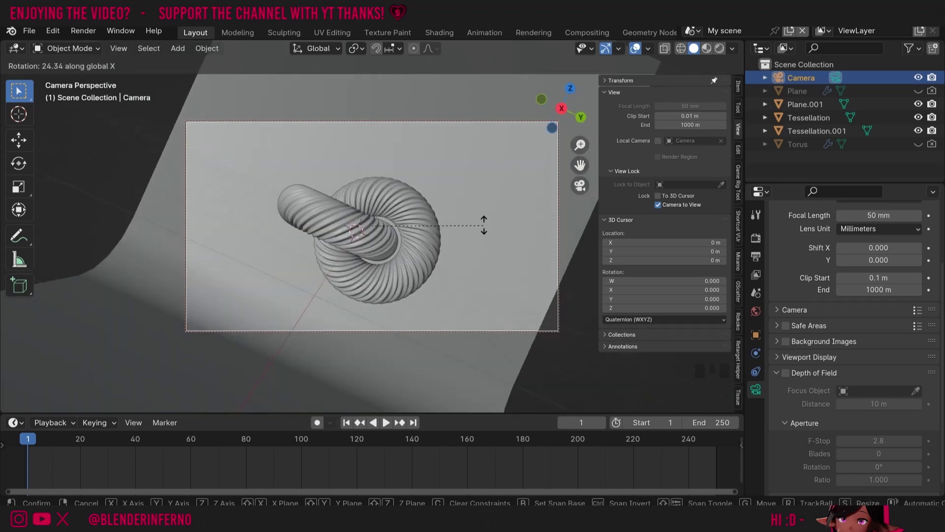
right_click(484, 226)
left_click_drag(580, 165, 581, 178)
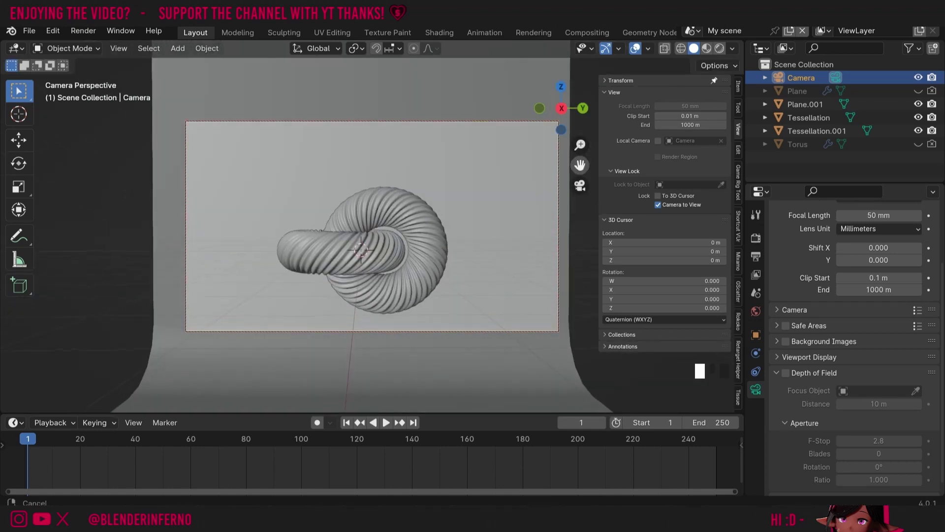
key("r")
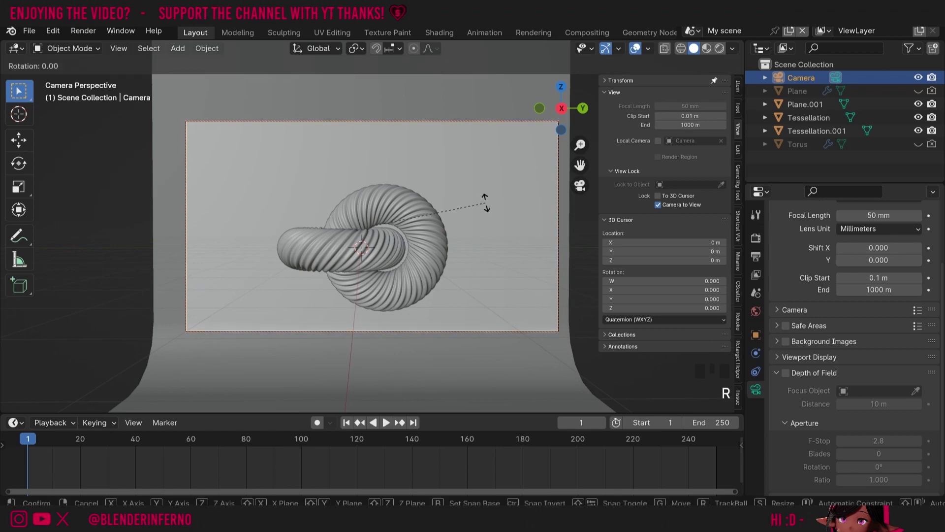
key("y")
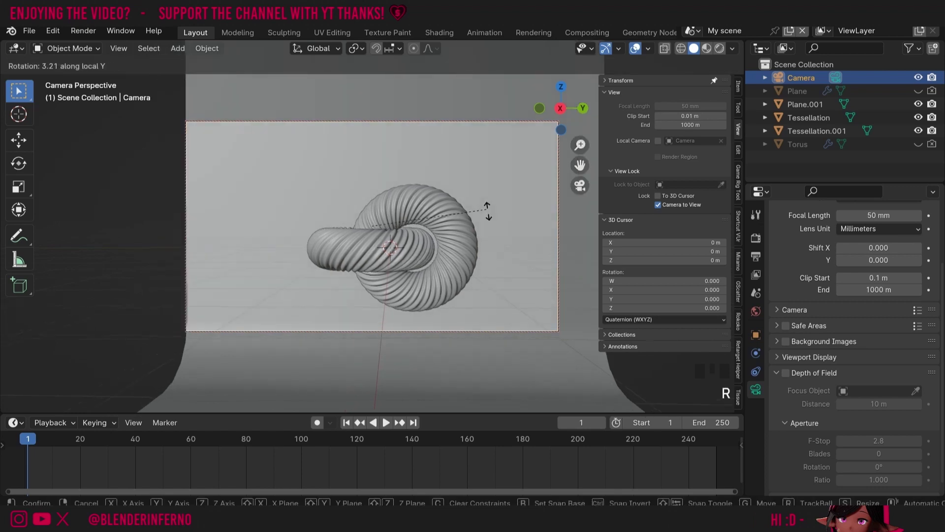
left_click(488, 208)
Raise the camera about 0.6 m along Z and save AnimationCourse.blend.
key("g")
key("z")
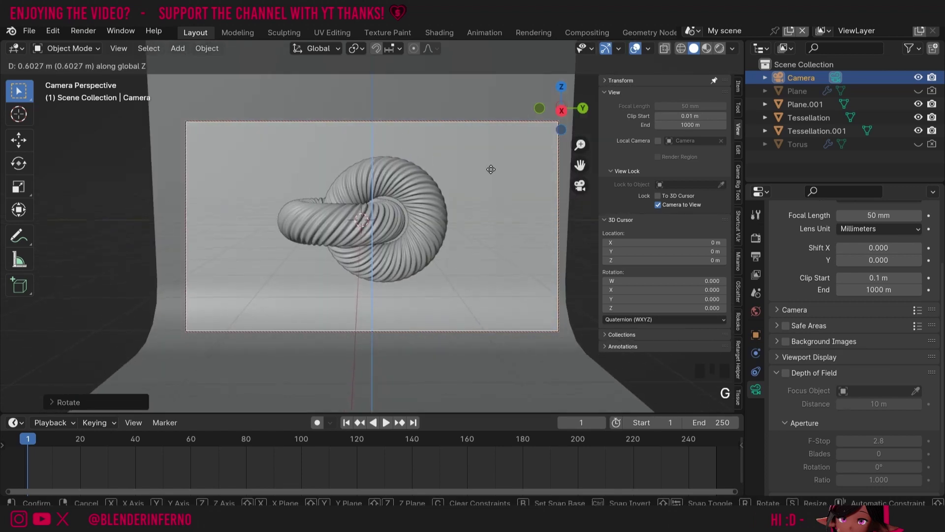
left_click(494, 162)
key("ctrl+s")
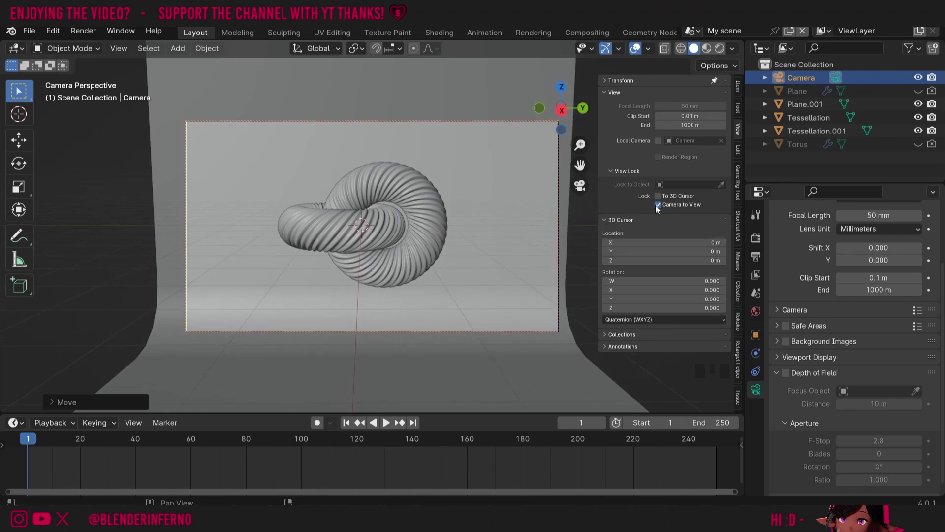
Exit camera view, zoom out around the scene, and show Tessellation.001's transform values in the Item tab.
left_click(580, 188)
left_click_drag(581, 149, 581, 180)
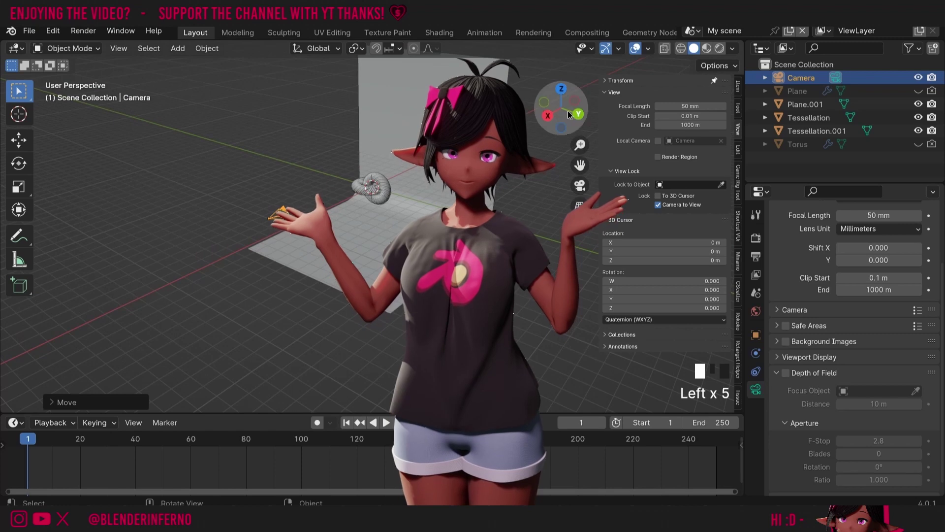
left_click_drag(561, 108, 583, 105)
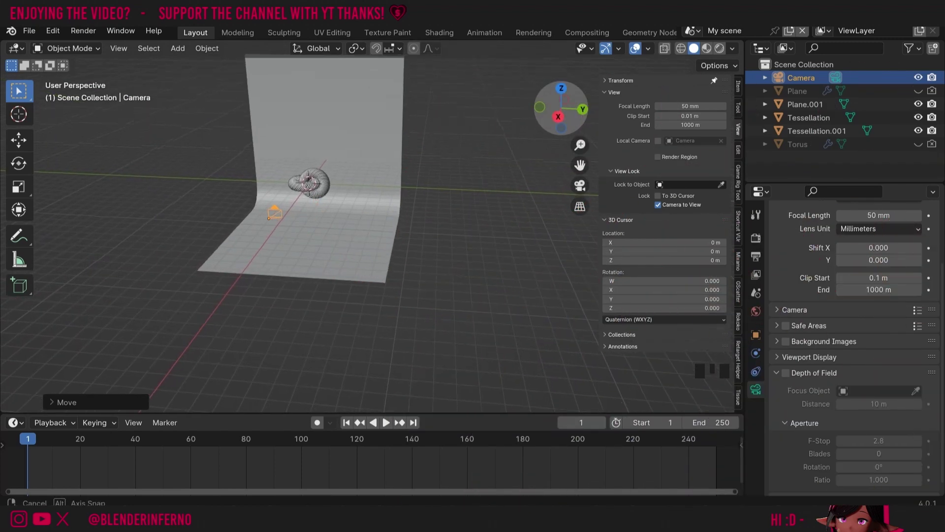
middle_click_drag(374, 227, 340, 223)
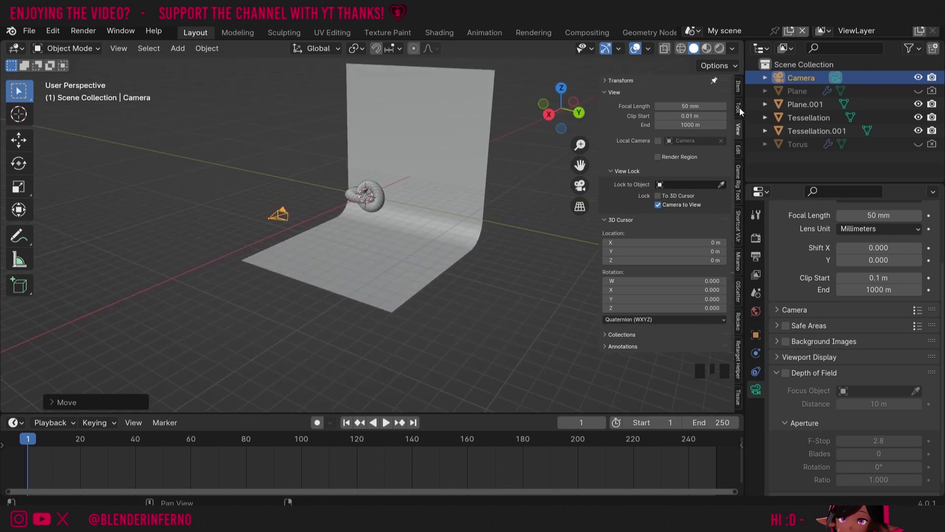
left_click(739, 86)
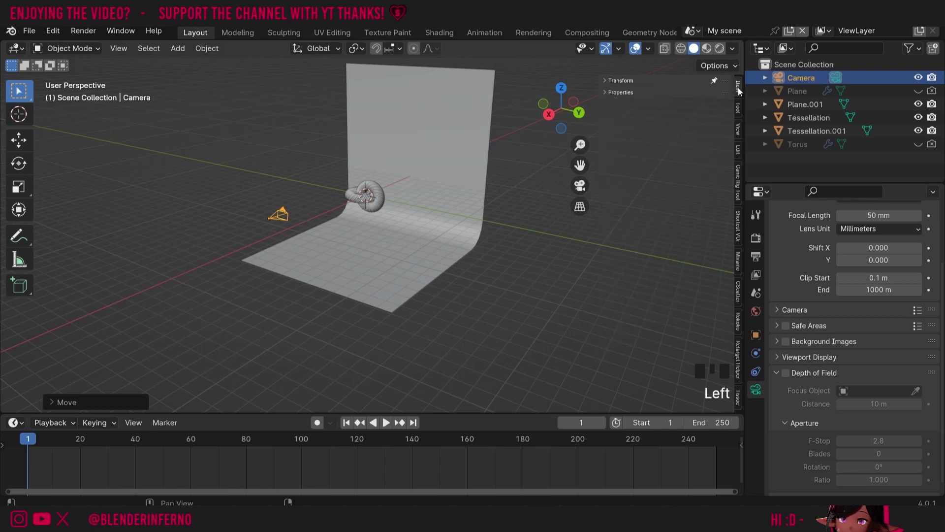
left_click(605, 81)
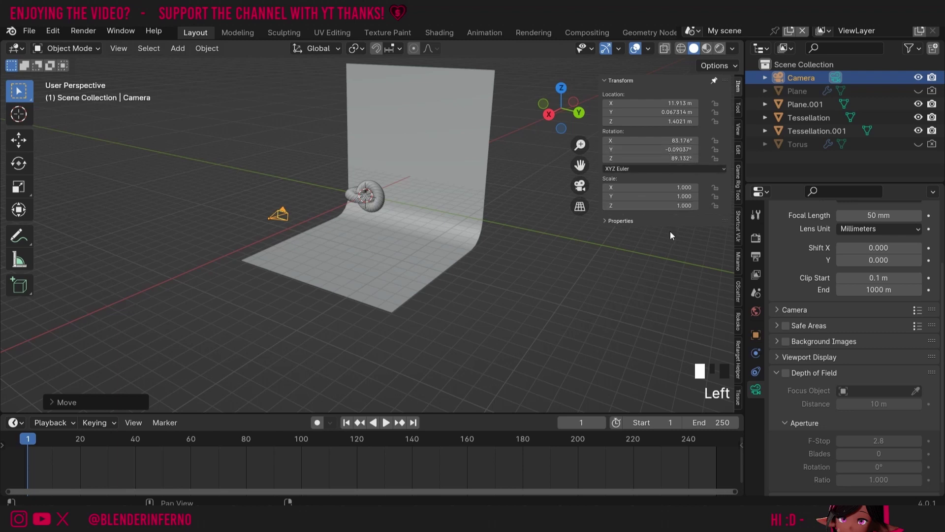
left_click(384, 197)
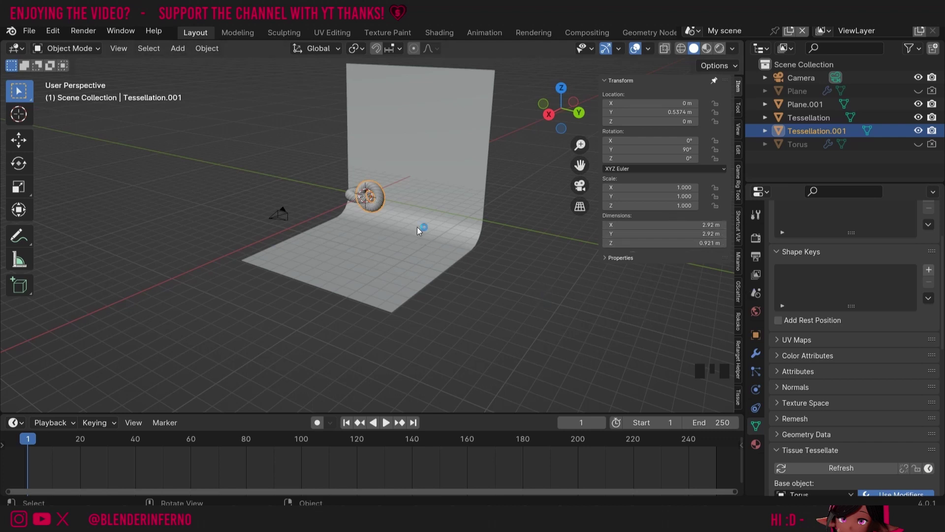
Select all objects and scale them together around the Median Point to 0.244.
key("a")
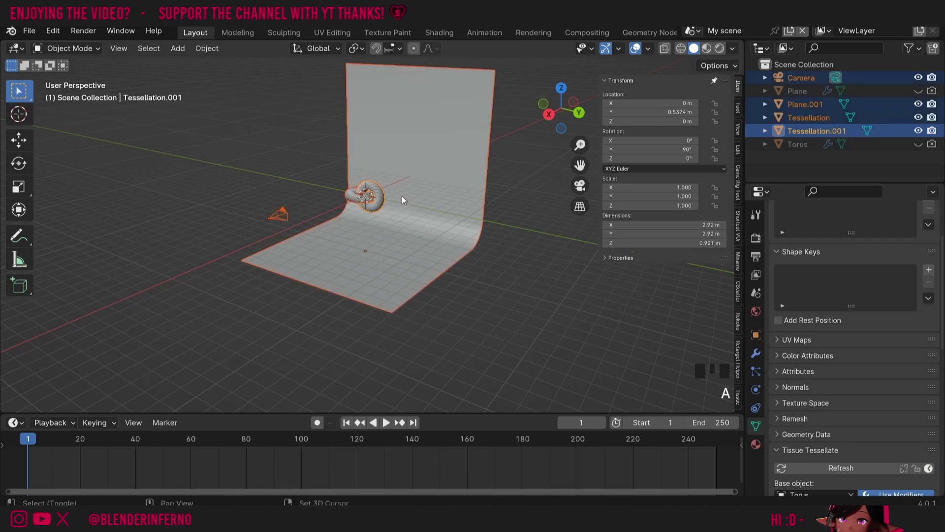
left_click(378, 196, "shift")
left_click(378, 196, "shift")
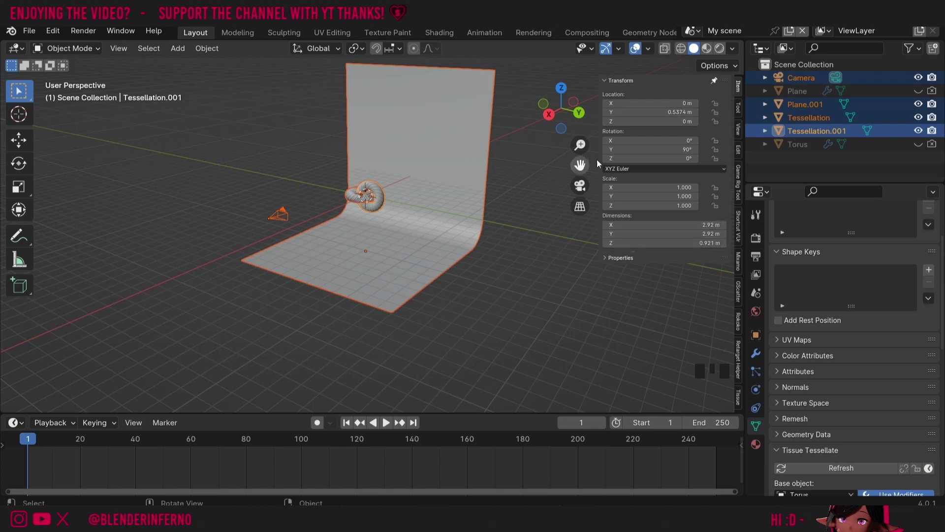
key("s")
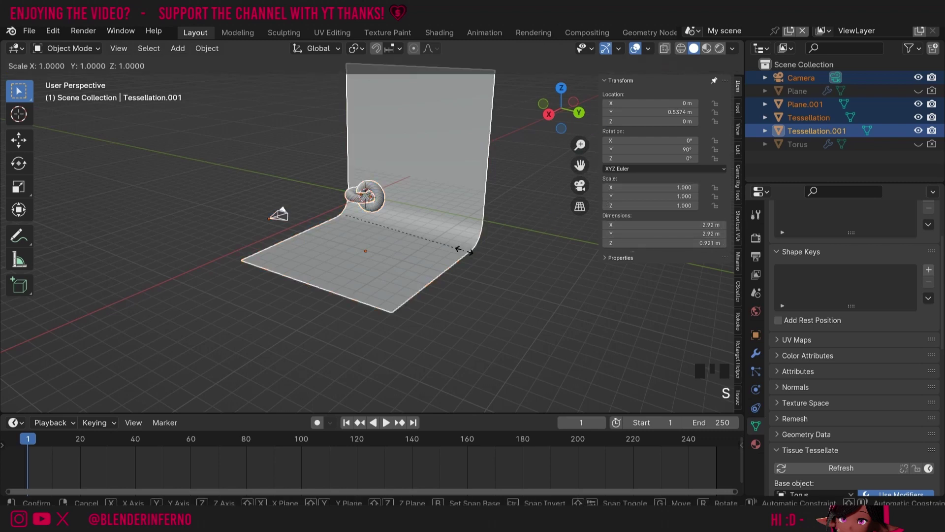
right_click(445, 246)
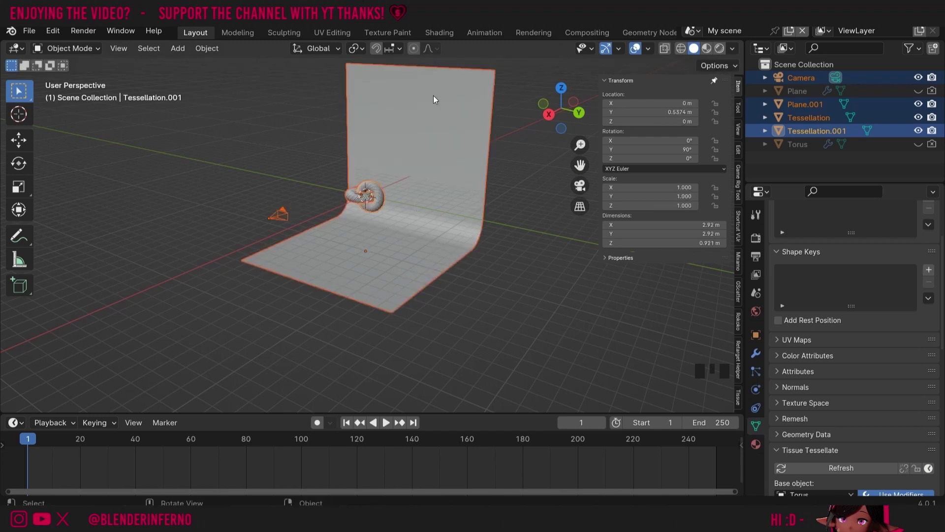
left_click(355, 48)
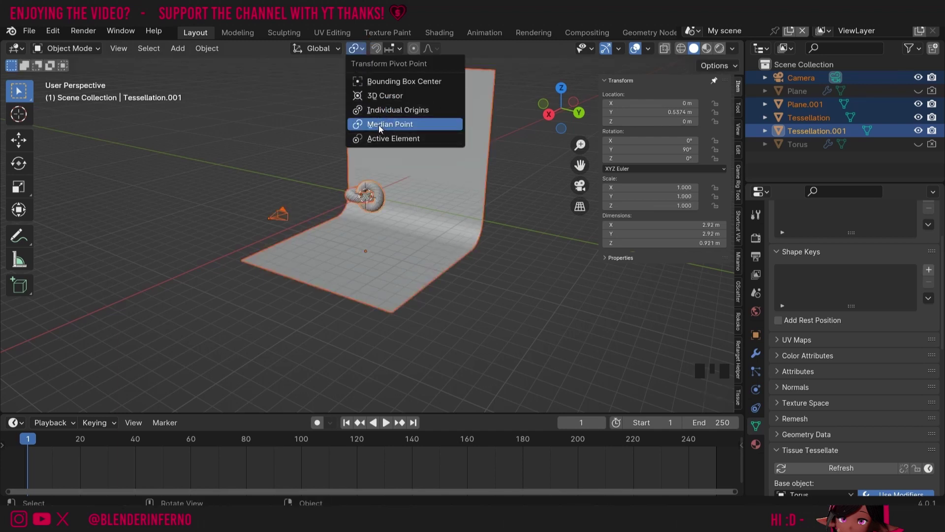
left_click(410, 125)
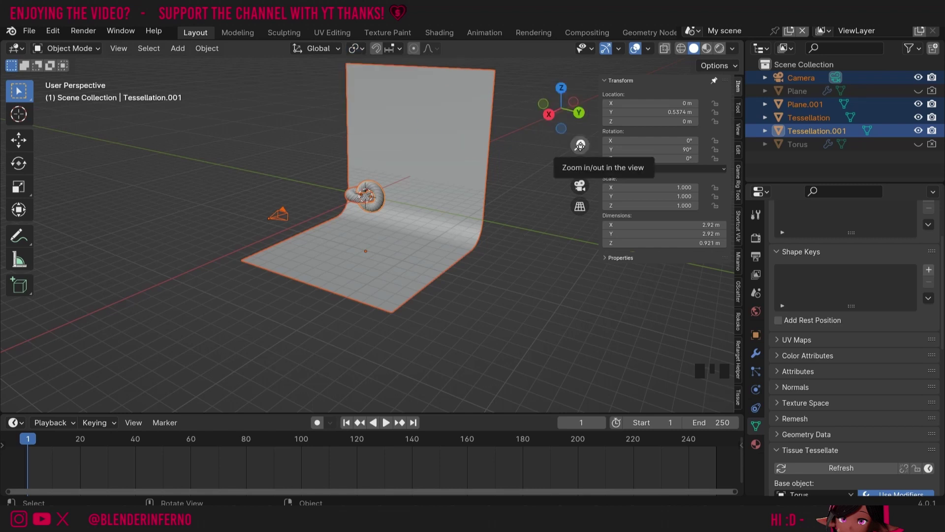
key("s")
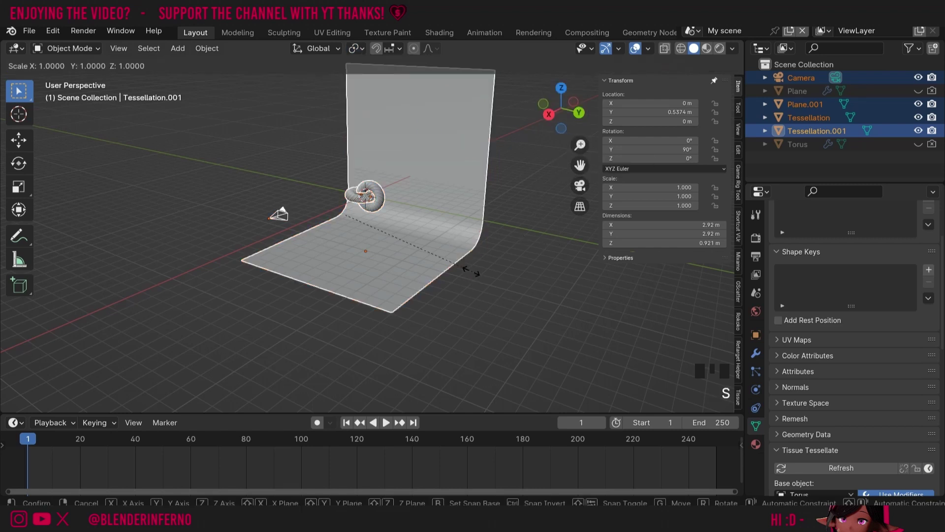
mouse_move(435, 259)
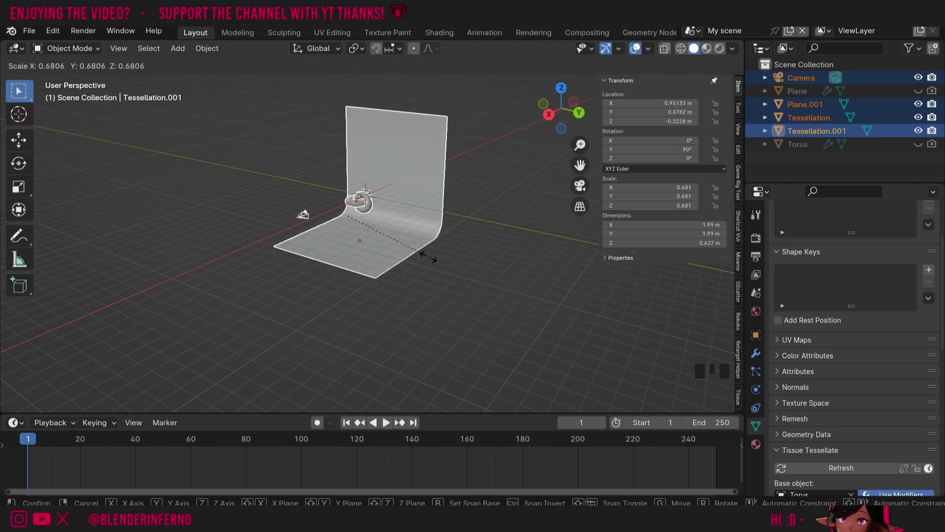
mouse_move(409, 251)
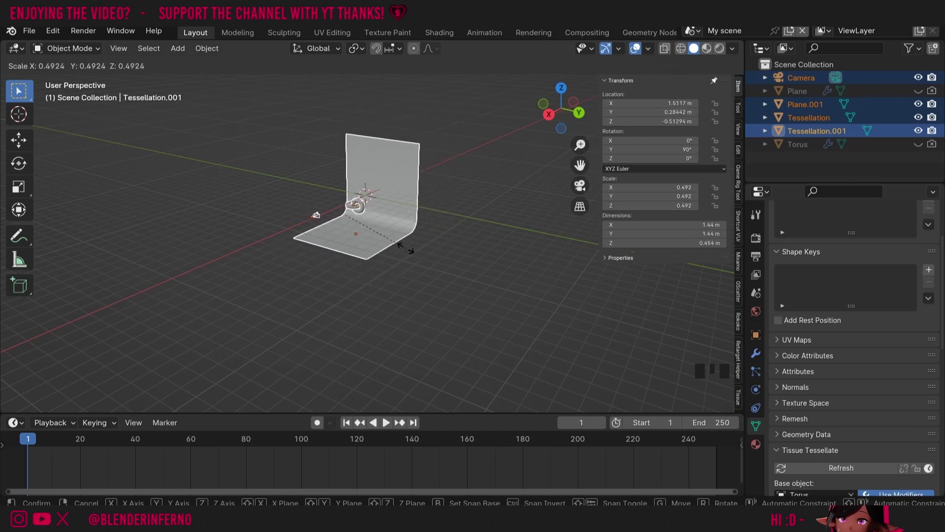
left_click(376, 230)
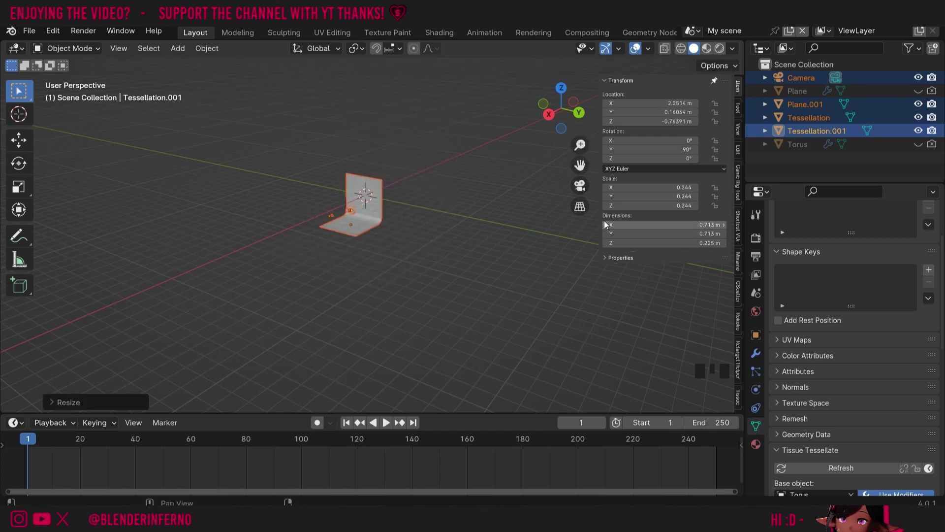
Return to camera view, select the Camera, and briefly try a 77 mm focal length.
left_click(580, 186)
left_click(223, 177)
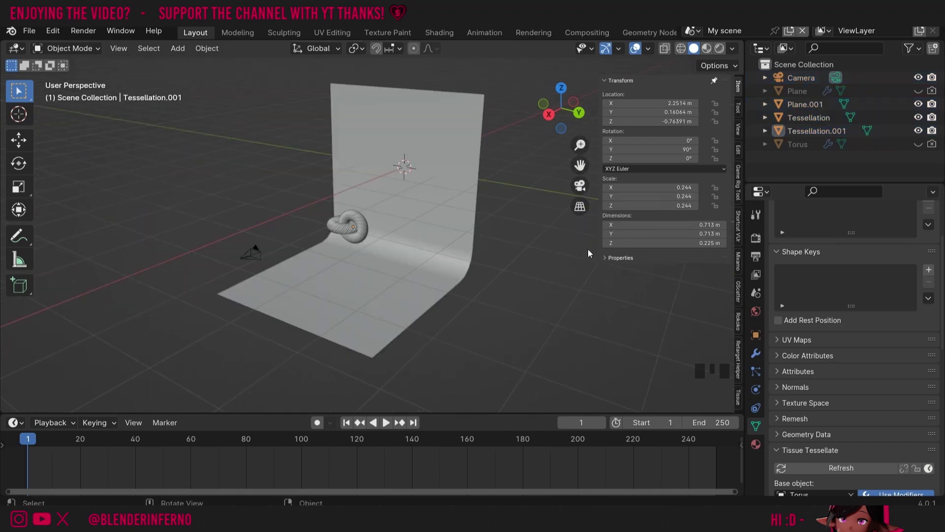
left_click(580, 186)
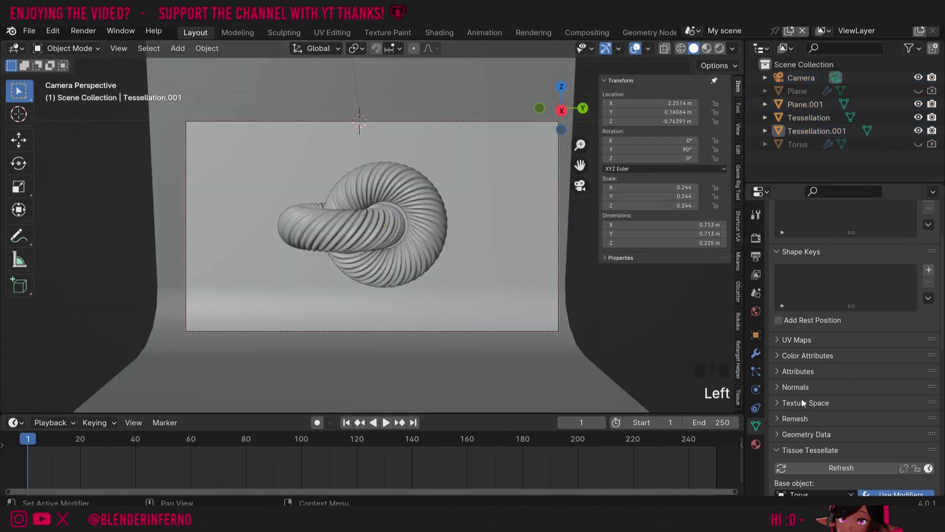
left_click(800, 78)
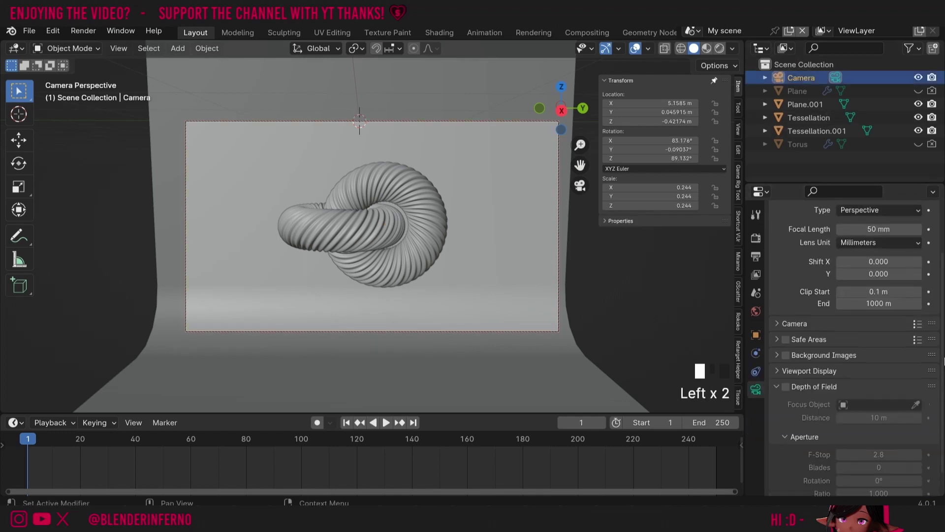
scroll(879, 256, "down", 2)
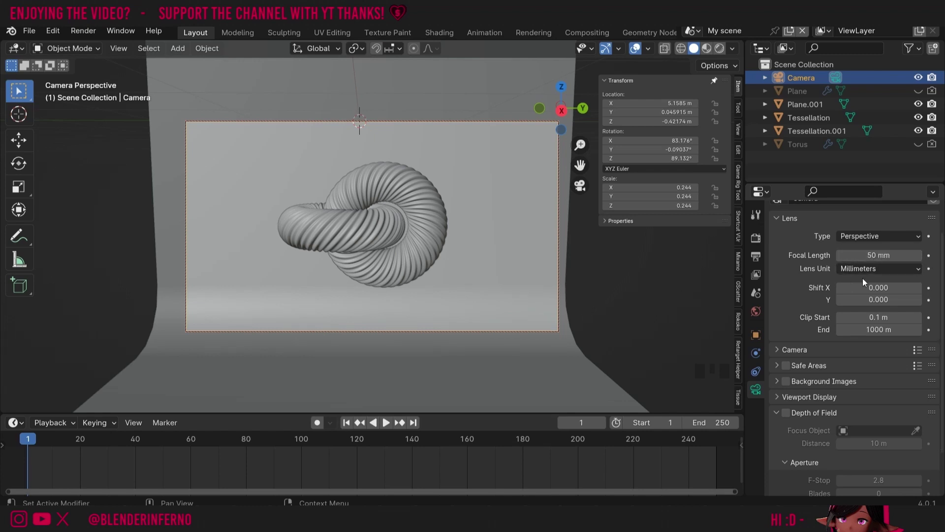
scroll(880, 255, "up", 1)
left_click_drag(879, 264, 905, 261)
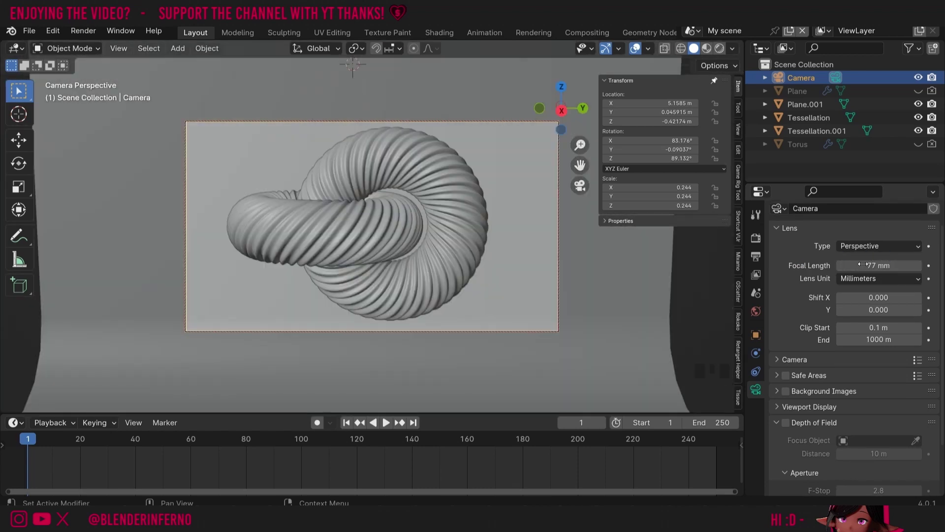
left_click(878, 265)
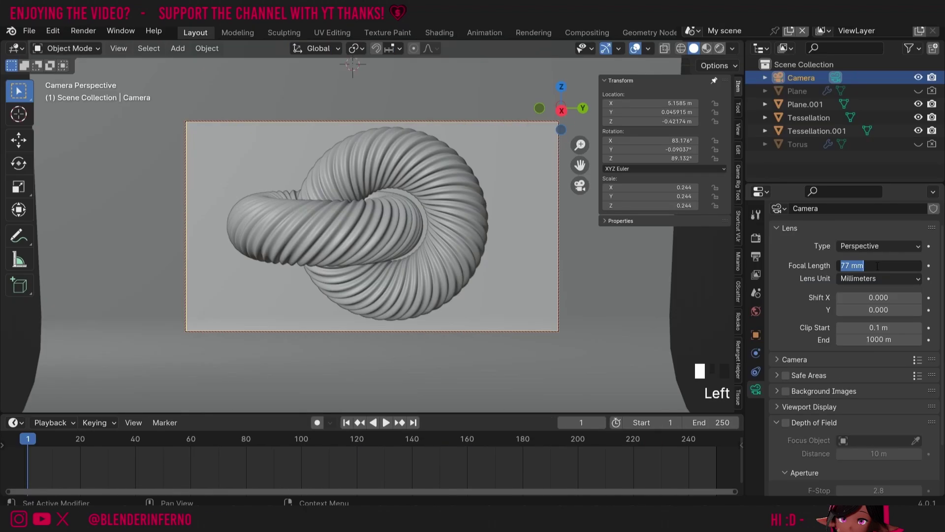
Set the focal length back to 50 mm and raise Passepartout to 1.0.
type("50")
key("Return")
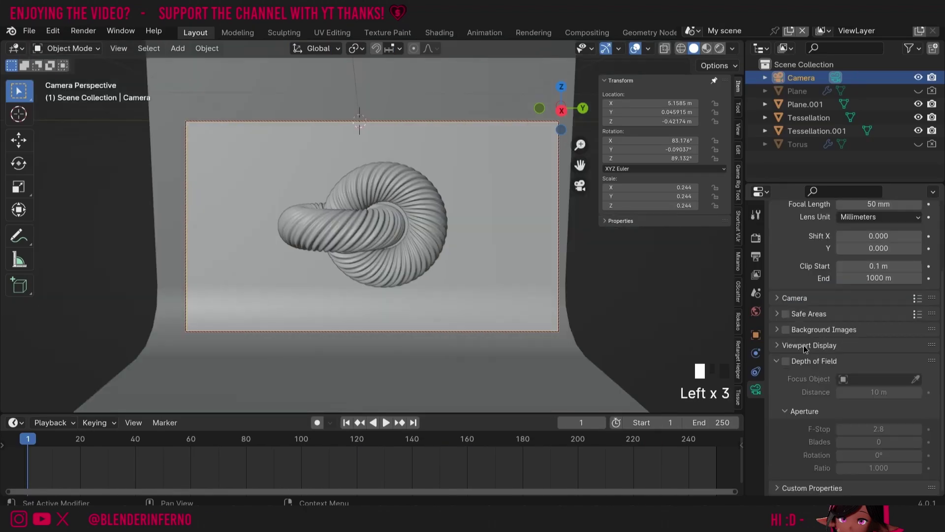
left_click(805, 346)
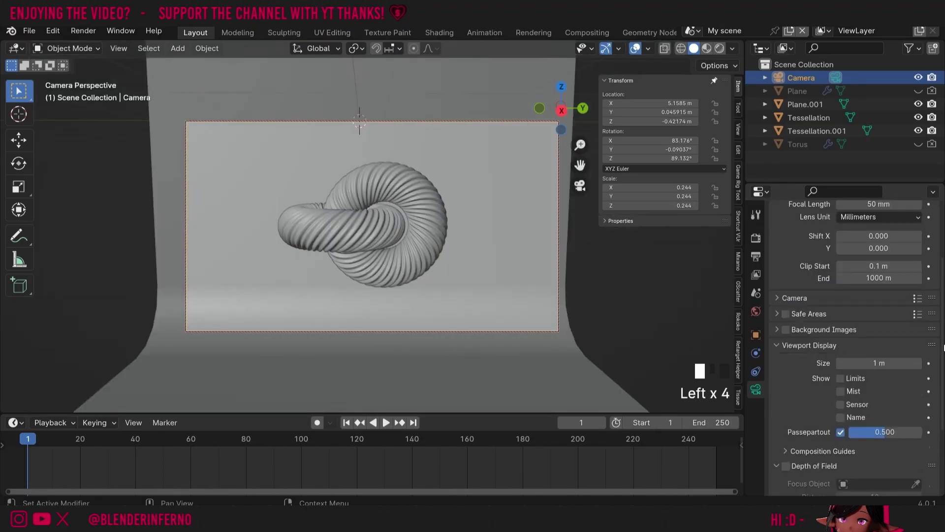
left_click_drag(942, 346, 942, 409)
left_click_drag(876, 324, 922, 326)
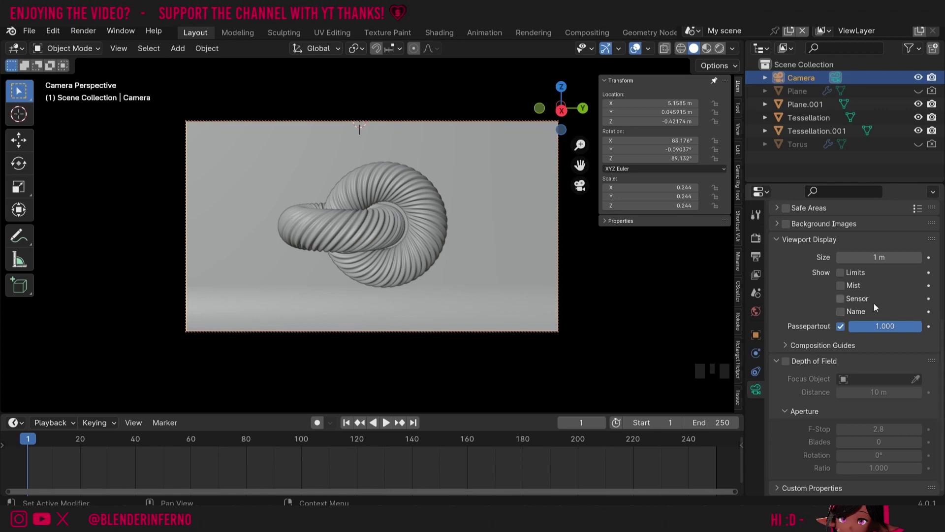
double_click(807, 327)
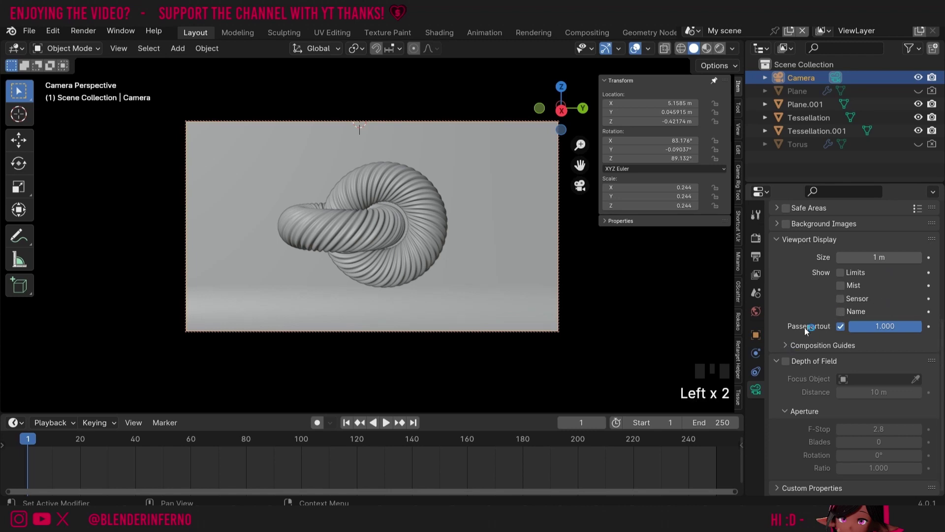
Preview the thirds, center and golden-ratio composition guides, then turn them off and collapse the panels.
left_click(784, 345)
scroll(838, 312, "down", 3)
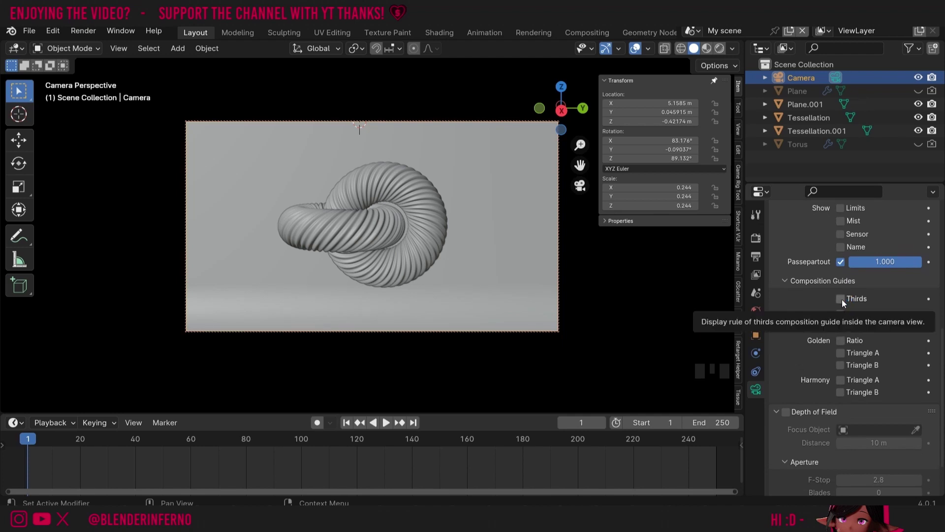
left_click(842, 299)
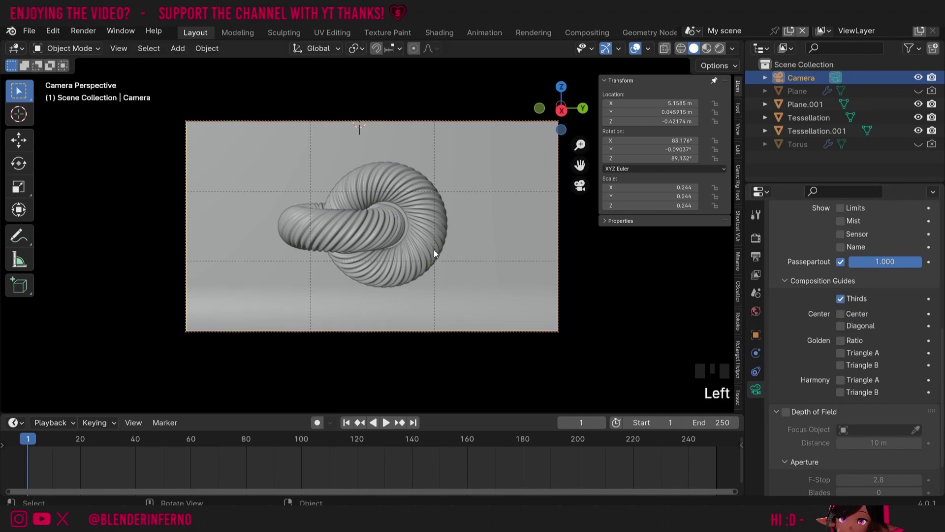
left_click(840, 298)
left_click(841, 314)
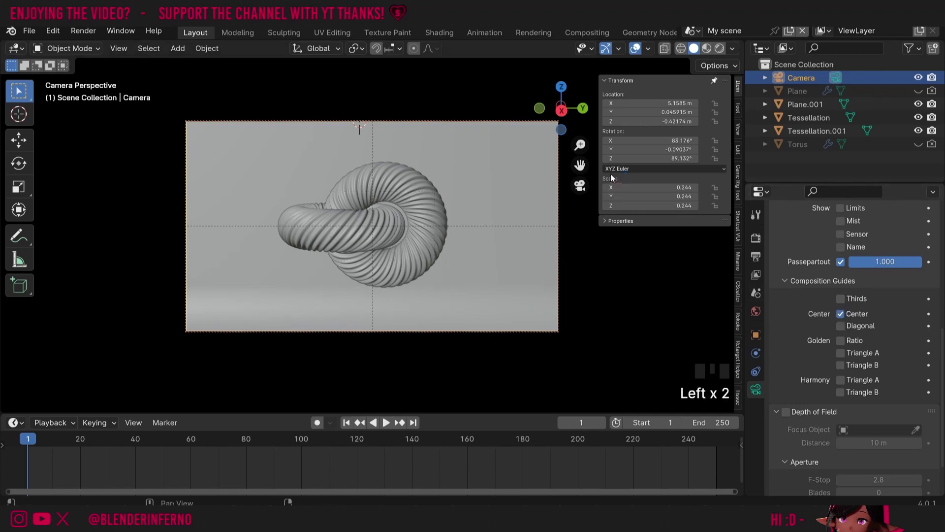
left_click(840, 314)
left_click(841, 341)
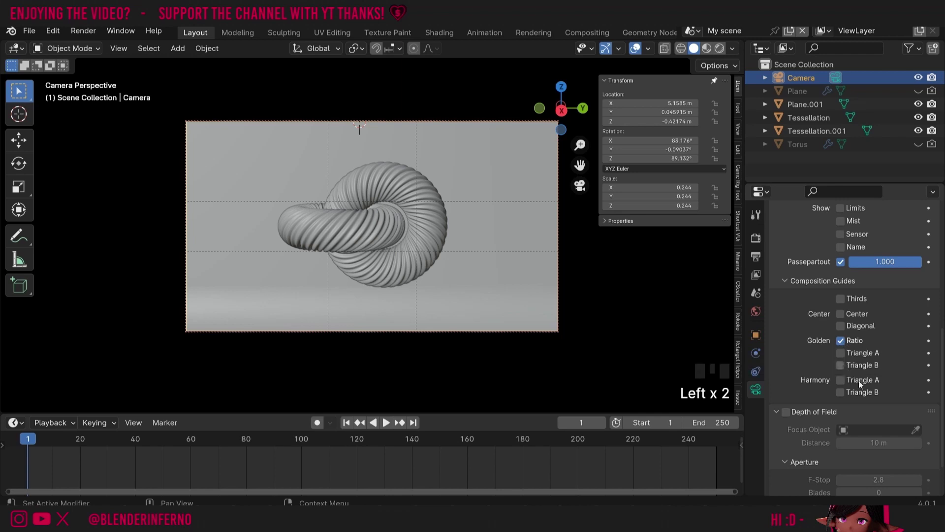
left_click(841, 341)
left_click(786, 281)
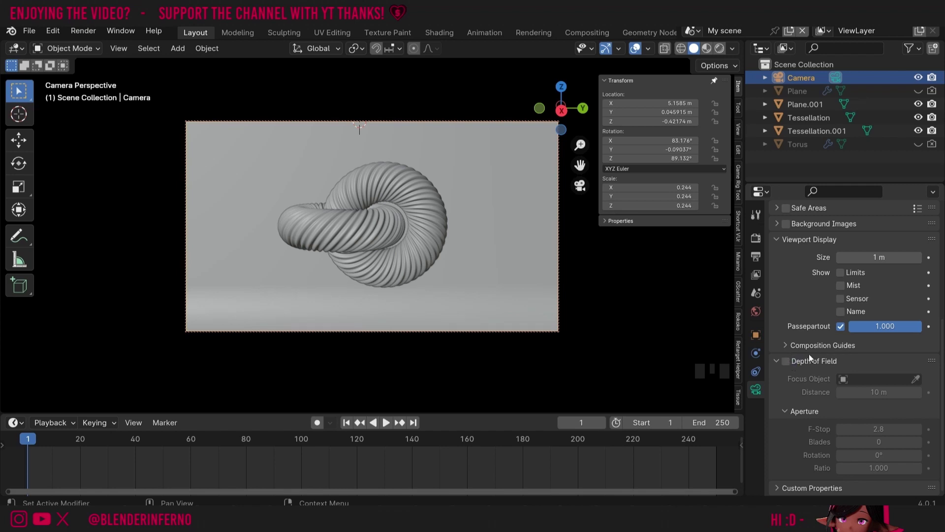
left_click(776, 362)
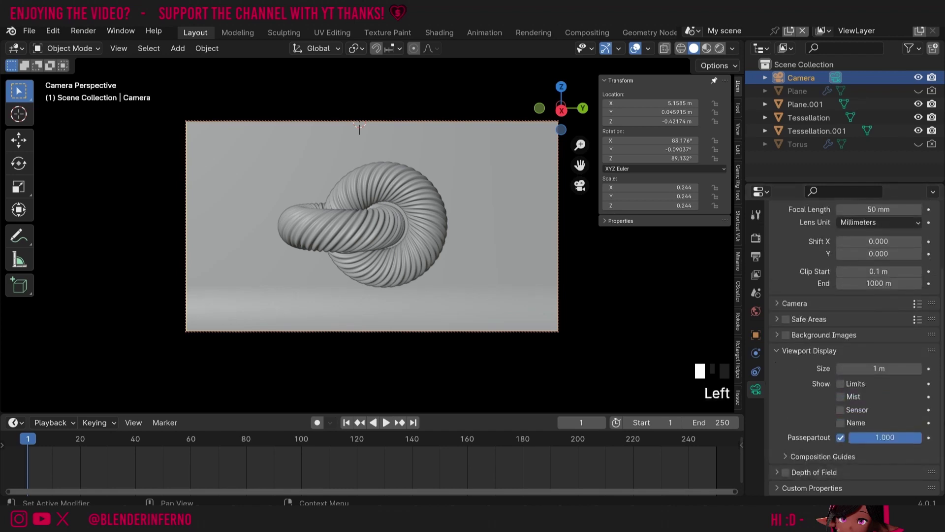
mouse_move(562, 108)
left_mouse_down()
mouse_move(586, 110)
mouse_move(574, 105)
left_mouse_up()
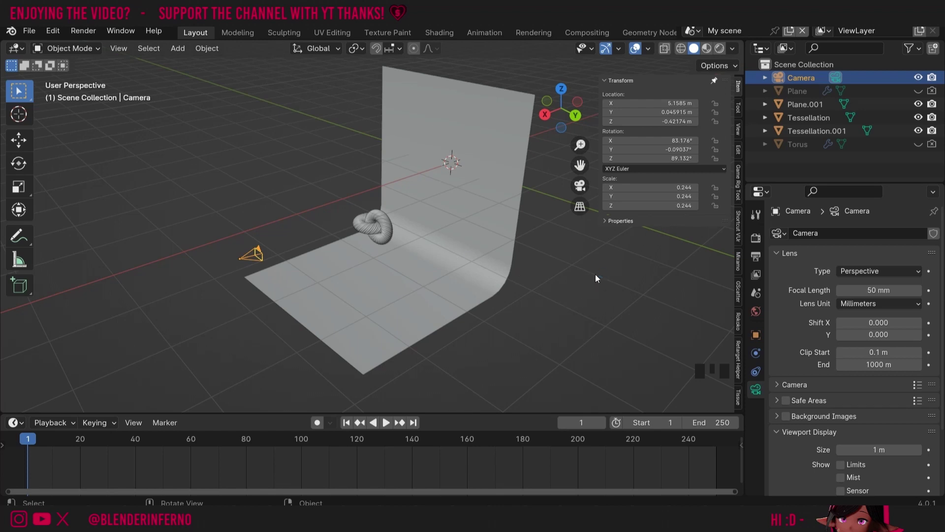
Return to the camera view framing the swirl tori and show the sidebar's View settings.
left_click(579, 186)
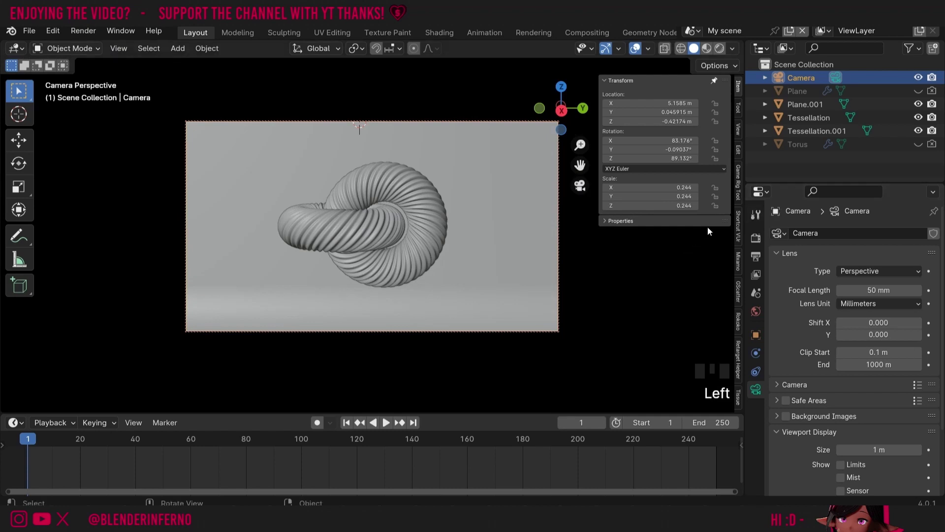
key("n")
key("n")
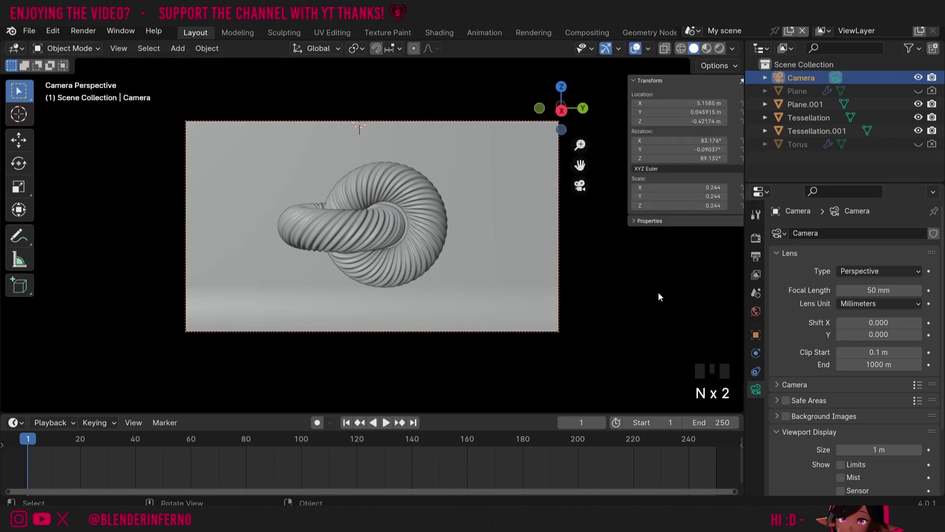
left_click(738, 129)
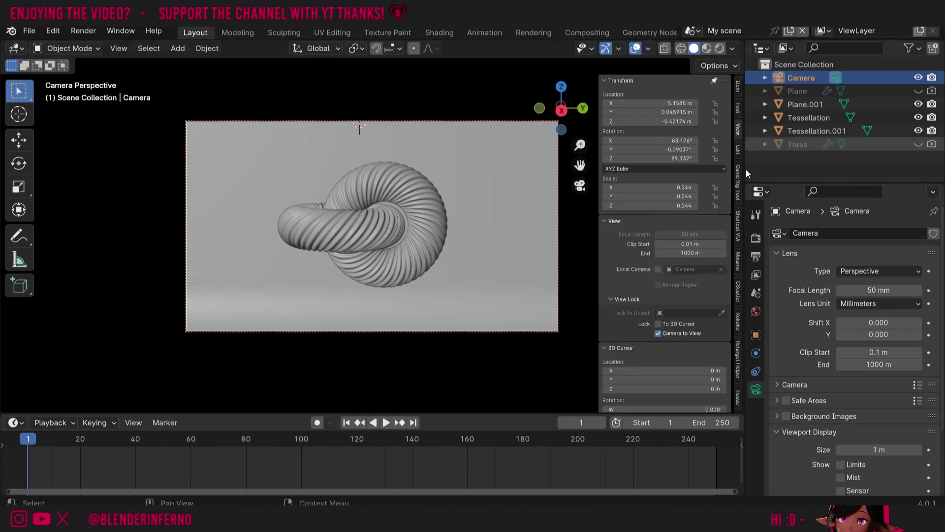